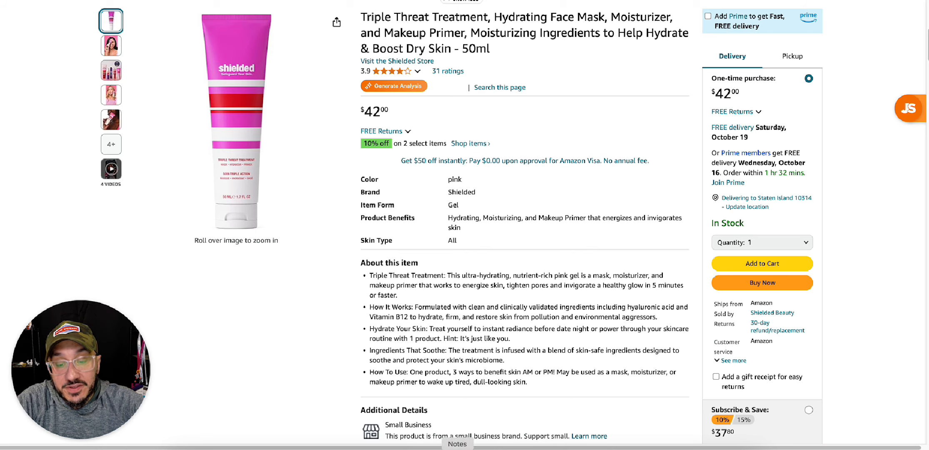
- Review the Shielded Triple Threat Treatment listing, including its images, related products and product description banners
scroll(538, 238, up, 1)
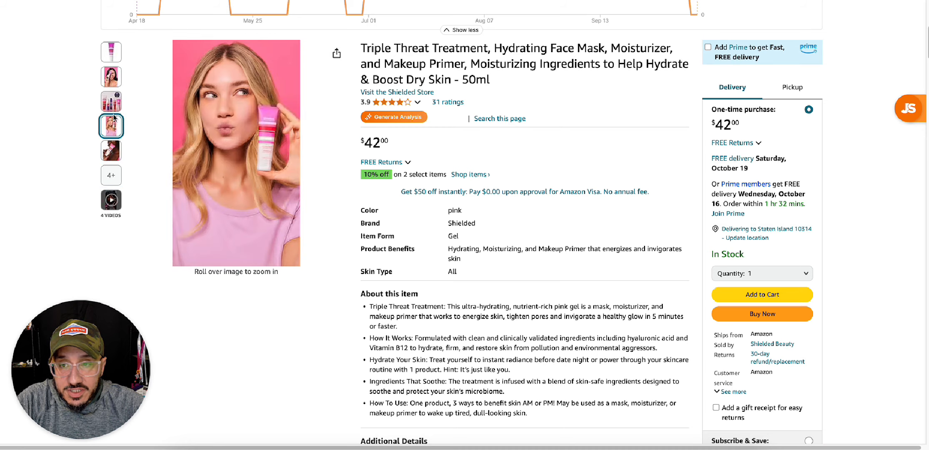
scroll(483, 224, down, 15)
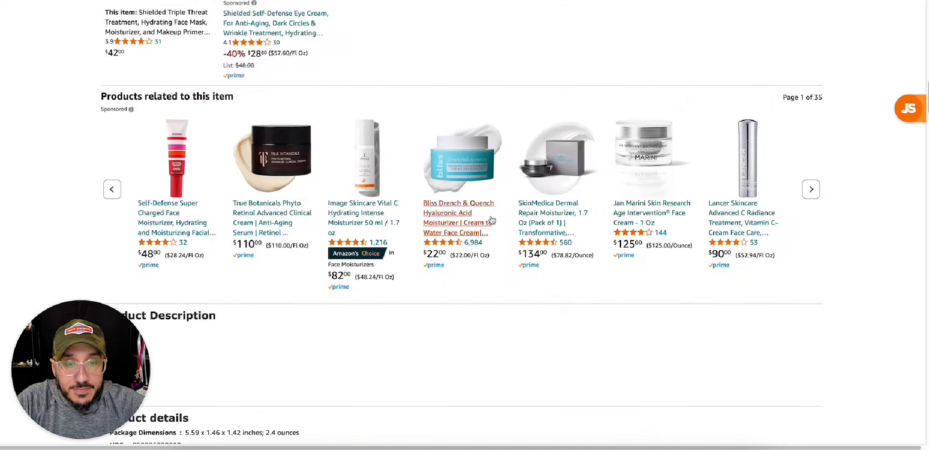
scroll(491, 219, up, 7)
scroll(490, 217, down, 2)
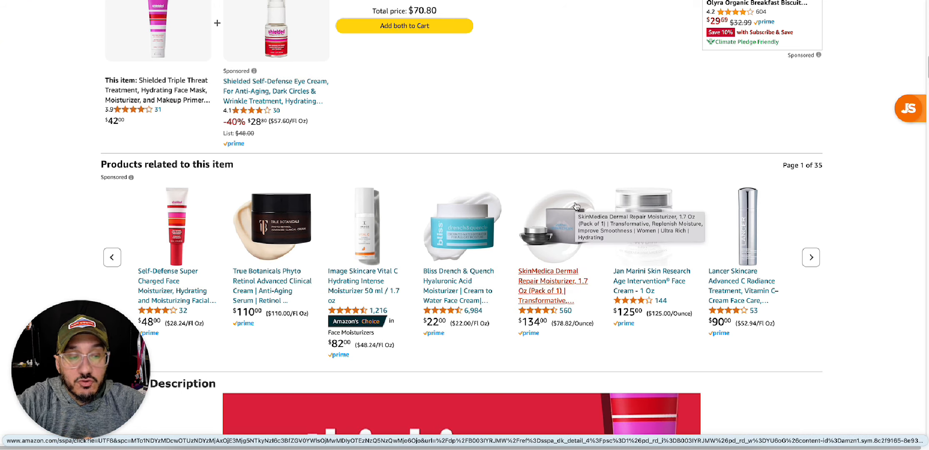
scroll(571, 207, down, 15)
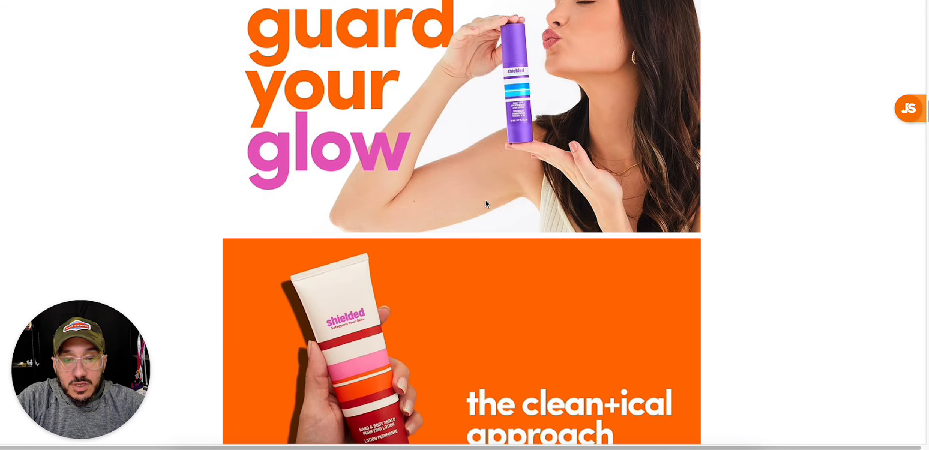
scroll(466, 203, up, 20)
scroll(429, 222, down, 7)
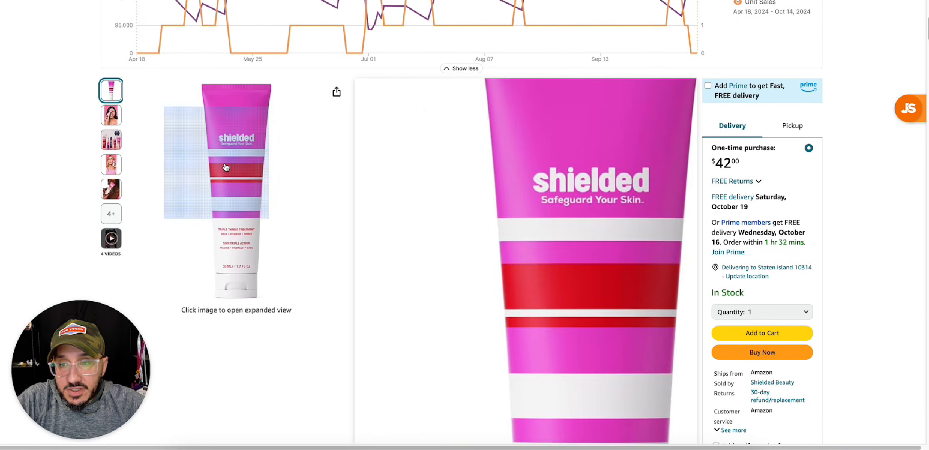
- Open the main Shielded tube photo in the expanded image view and copy it
click(226, 167)
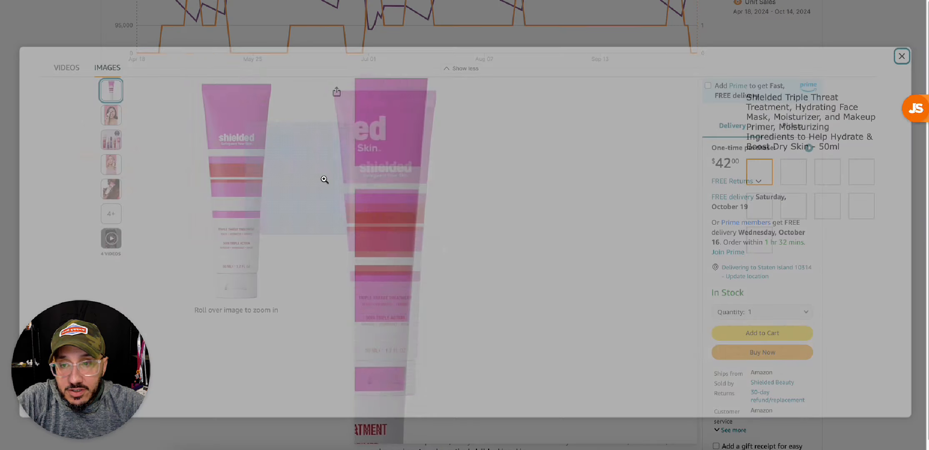
click(404, 213)
click(403, 211)
right_click(402, 212)
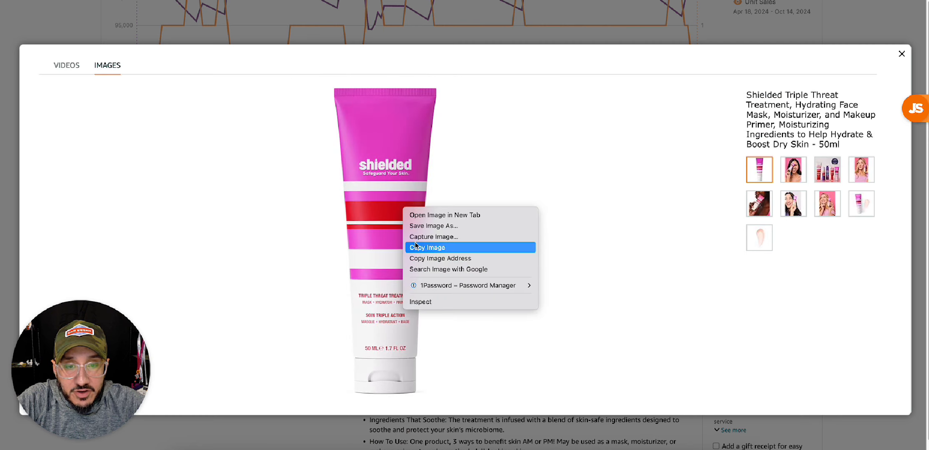
click(436, 250)
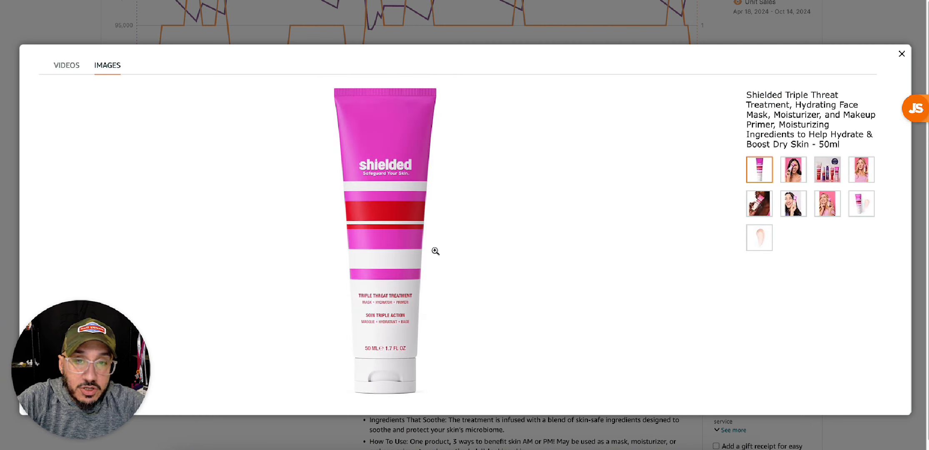
- Switch to the Canva design and paste the tube image onto the blank page near its centre
key(super+Tab)
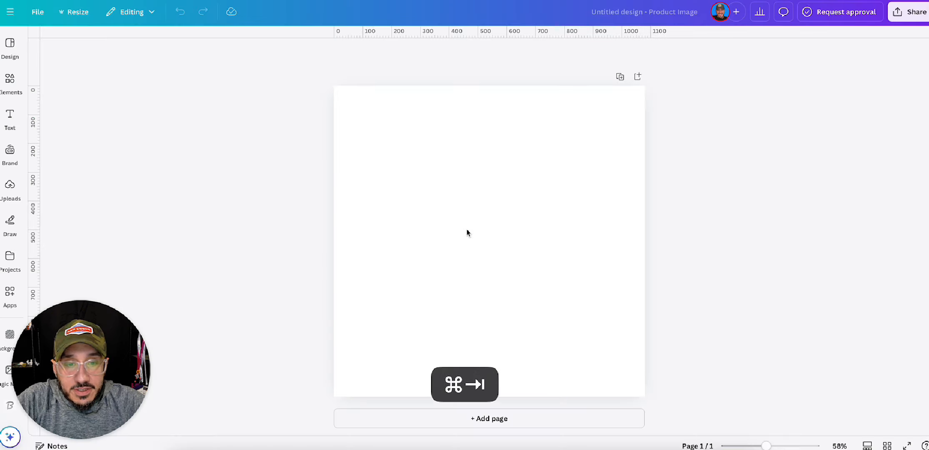
click(474, 216)
key(super+v)
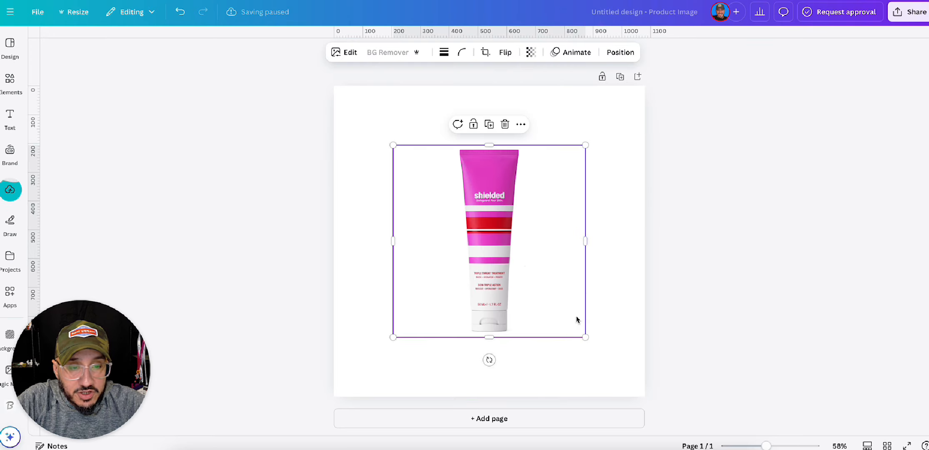
drag(506, 239, 513, 235)
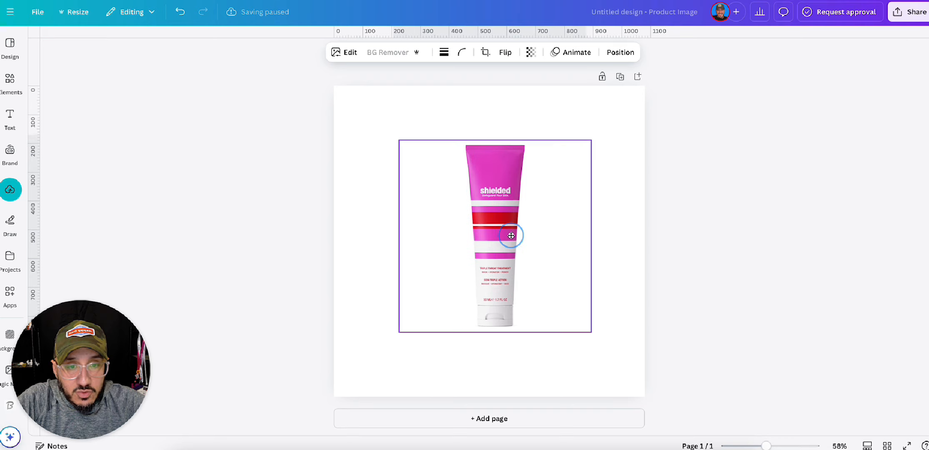
- Color the page background with the brand purple and remove the white background from the tube image
click(376, 119)
click(442, 52)
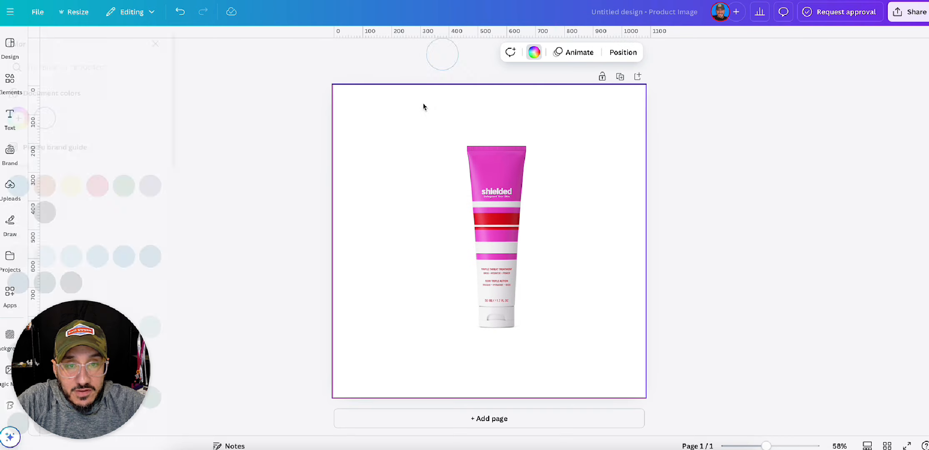
click(177, 186)
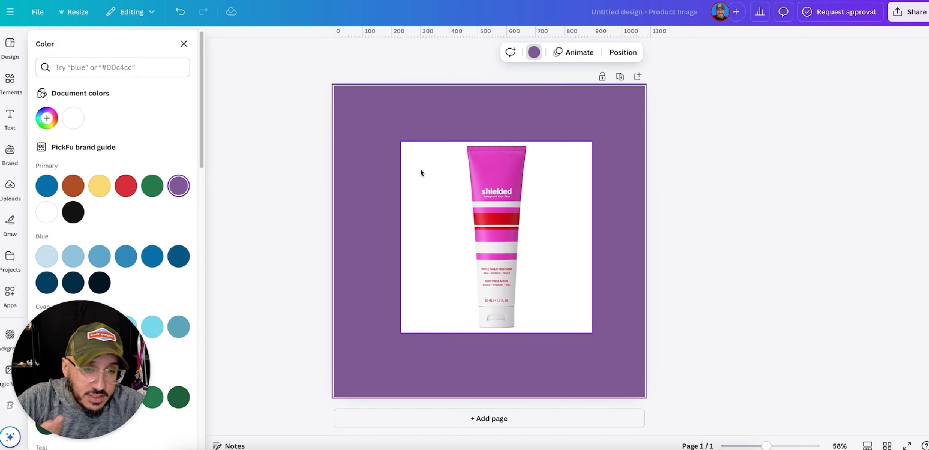
click(420, 169)
click(380, 52)
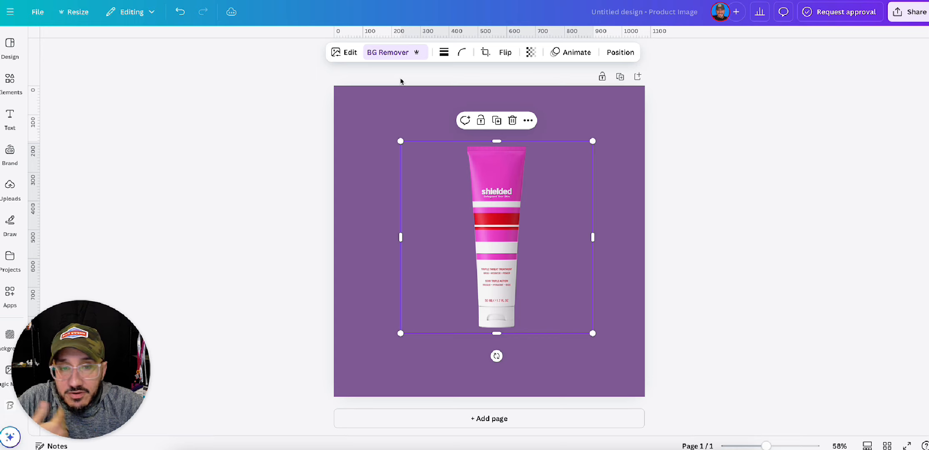
- Set the page background to the brand white
click(377, 107)
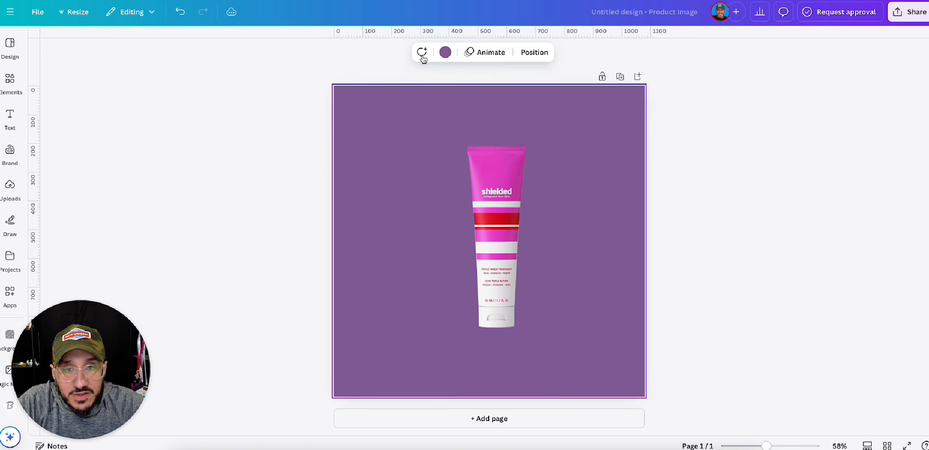
click(444, 52)
click(55, 220)
- Enlarge the tube image to fill nearly the full page height and center it on the page
click(454, 180)
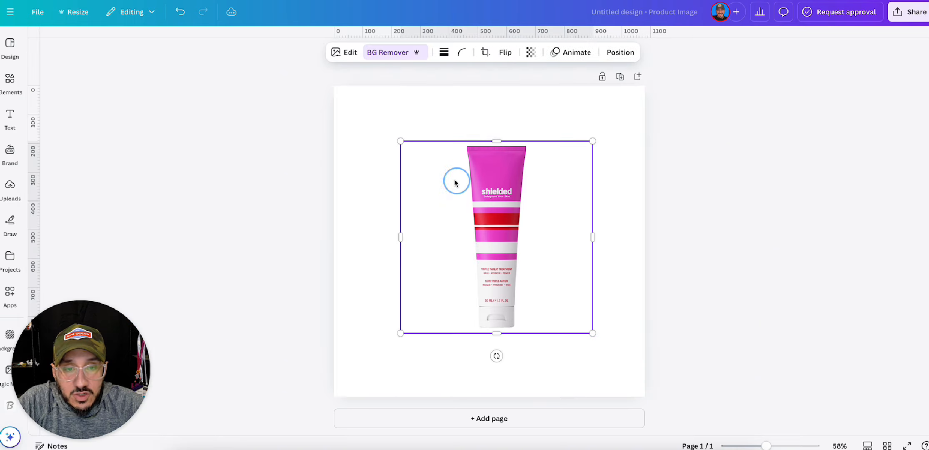
drag(400, 141, 466, 248)
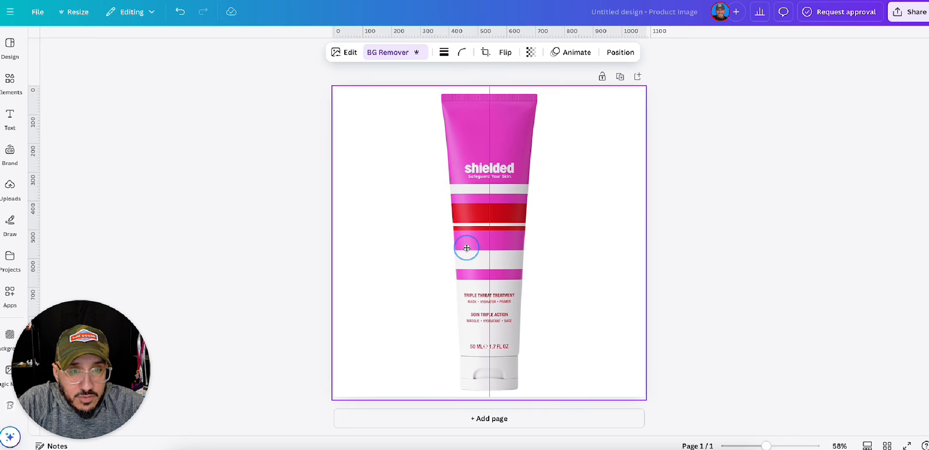
click(707, 207)
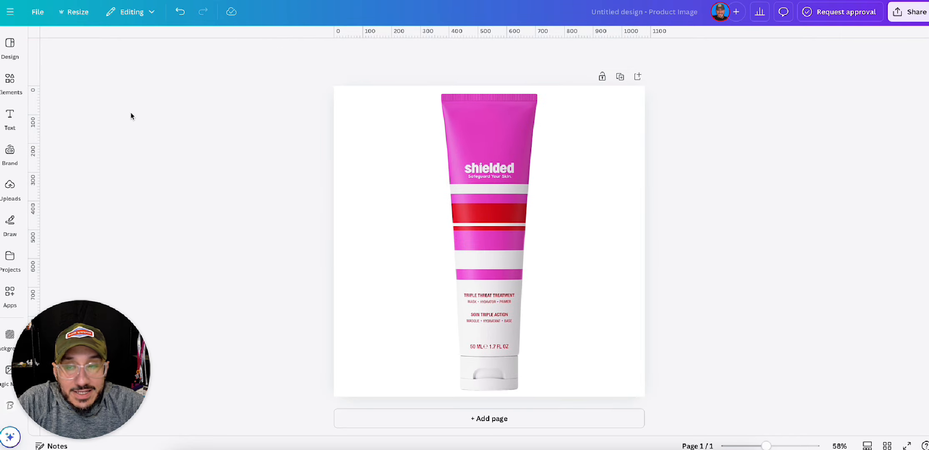
- Search the design elements for "cream smear" and show all matching graphics
click(10, 44)
click(10, 79)
click(114, 44)
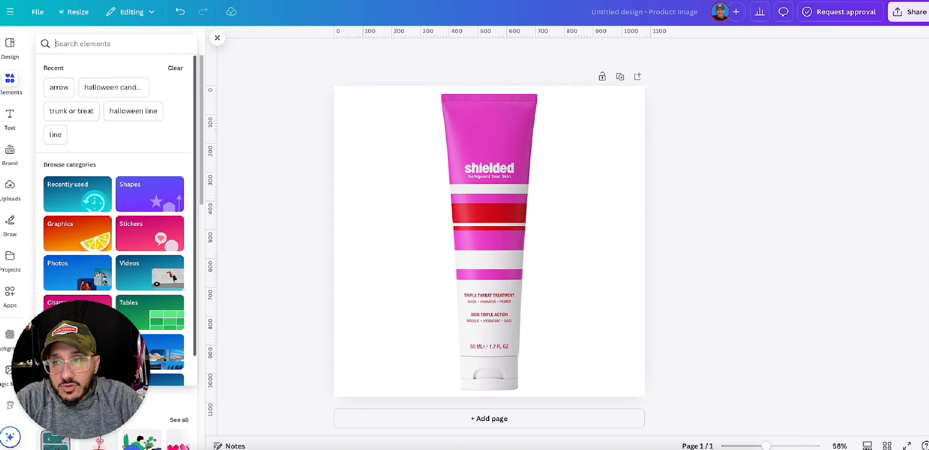
text(cream sme)
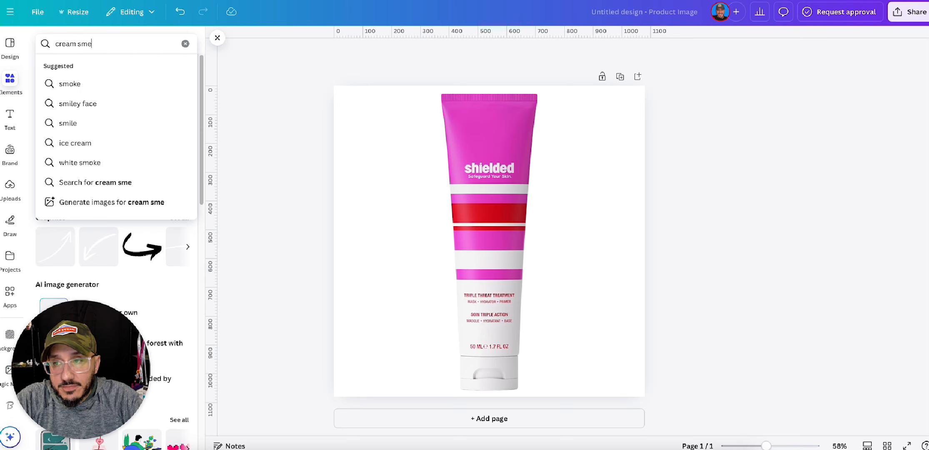
text(ar)
key(Return)
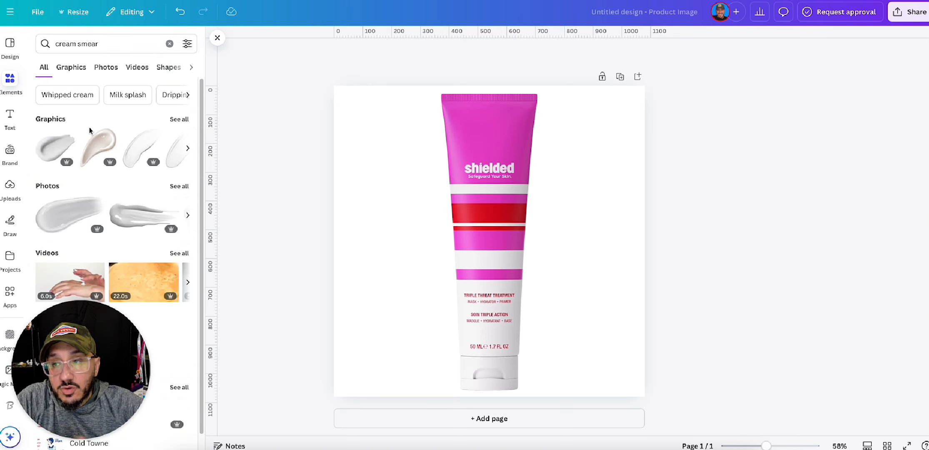
click(178, 119)
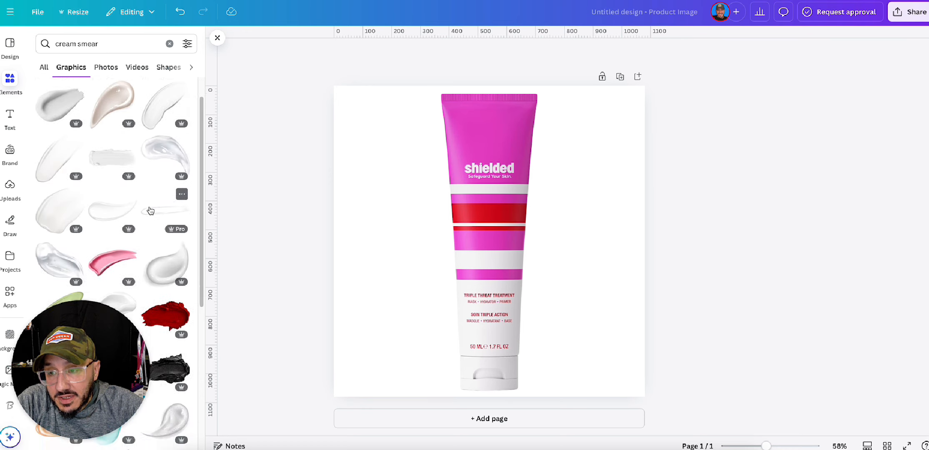
- Try the green cream smear graphic on the page and delete it
scroll(150, 211, down, 3)
click(56, 179)
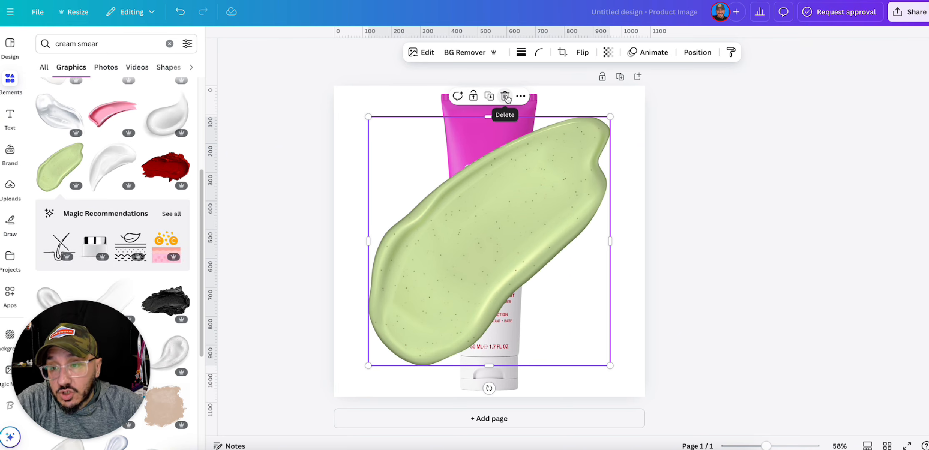
click(505, 97)
- Add the wavy white cream smear from the photo results and nudge it slightly upward over the tube
click(105, 67)
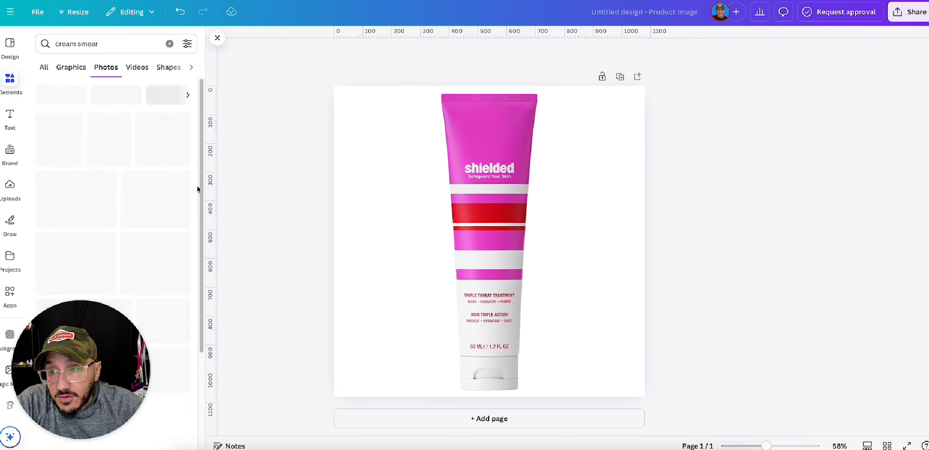
scroll(108, 216, down, 3)
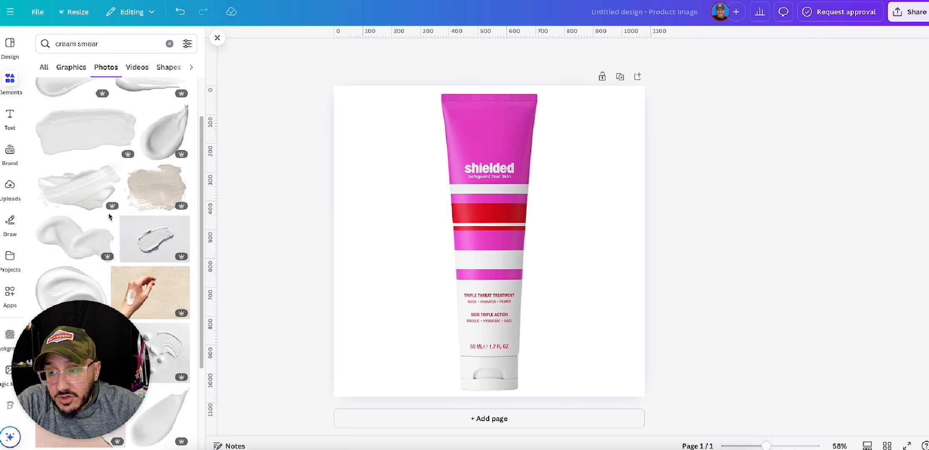
click(95, 244)
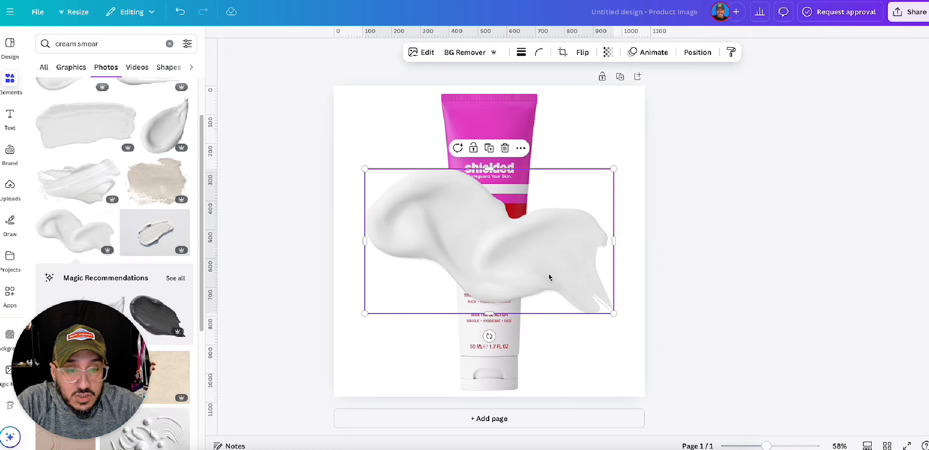
drag(522, 267, 521, 260)
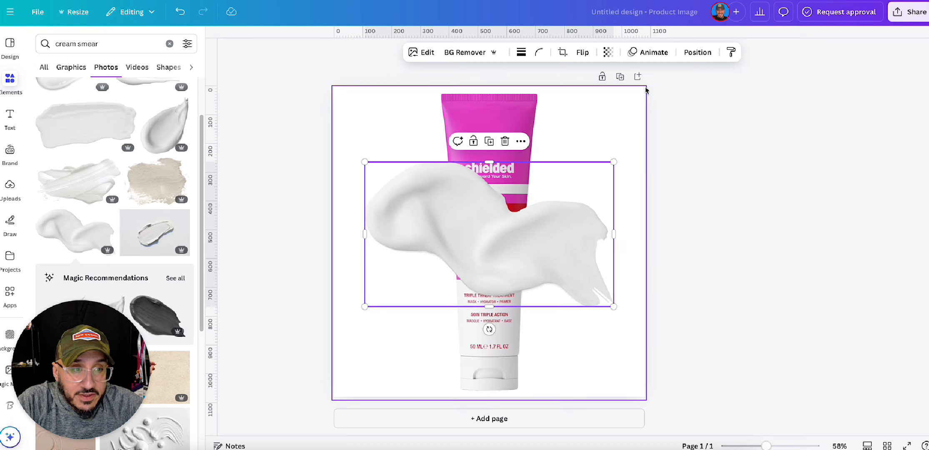
- Send the white cream smear behind the tube image
click(691, 53)
click(166, 97)
click(249, 197)
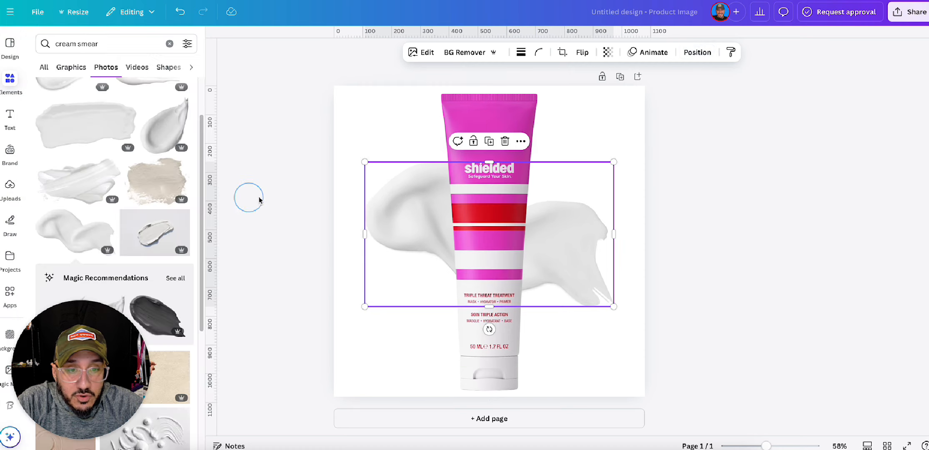
click(259, 199)
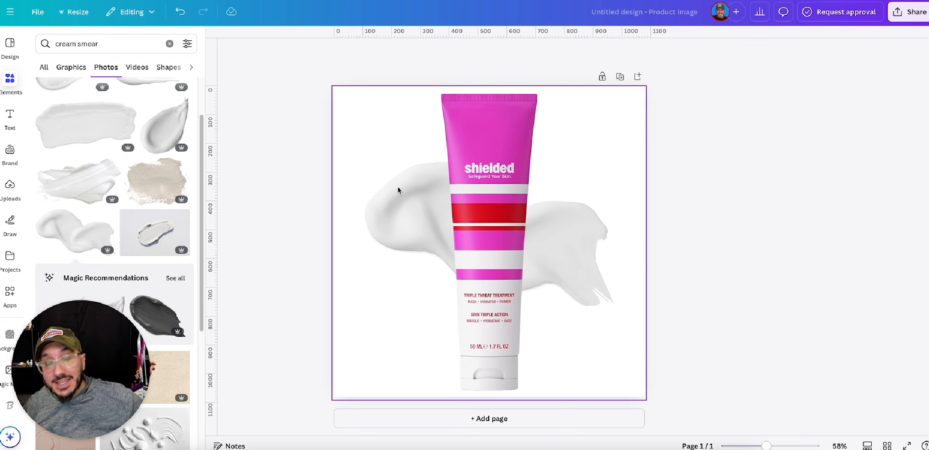
- Switch back to the Amazon listing and close the expanded image view
key(super+Tab)
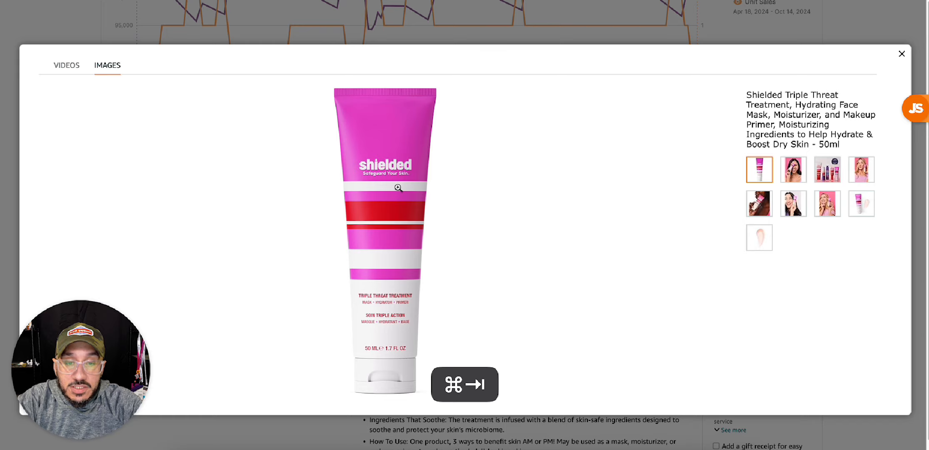
click(900, 55)
scroll(667, 145, up, 7)
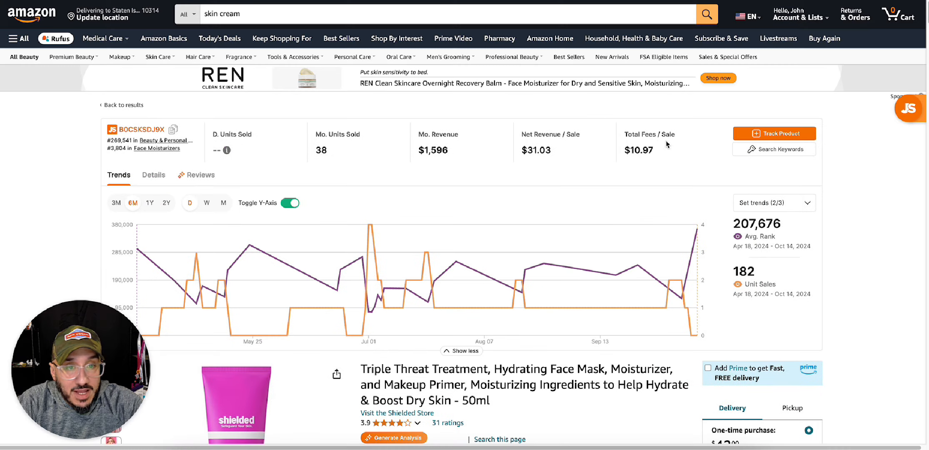
- Search Amazon for "la roche posay" and look over the main images in the results
click(292, 6)
triple_click(268, 10)
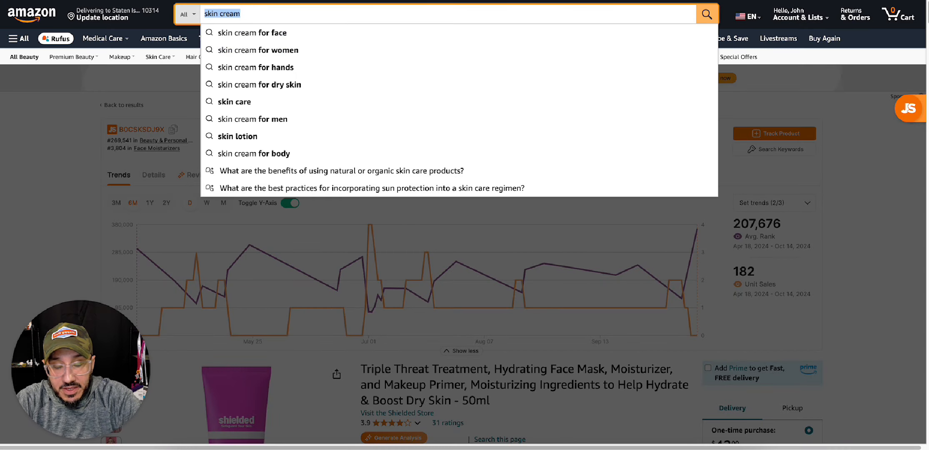
text(la roche)
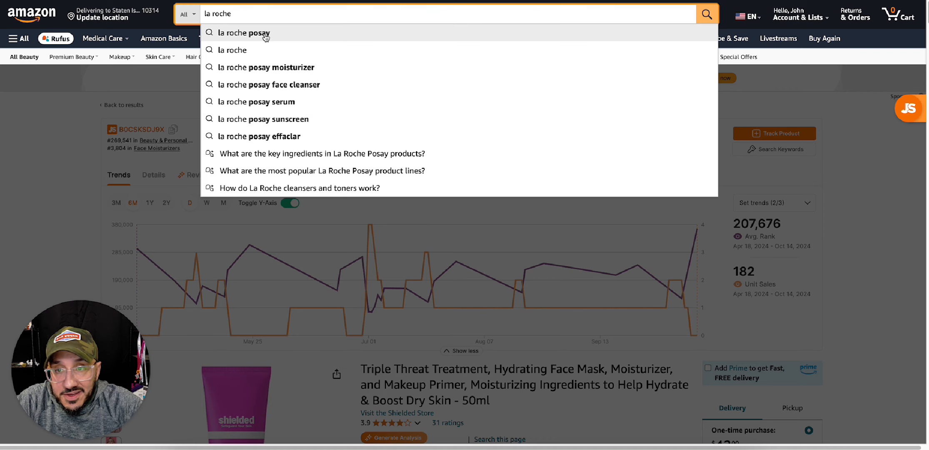
text( posay)
key(Return)
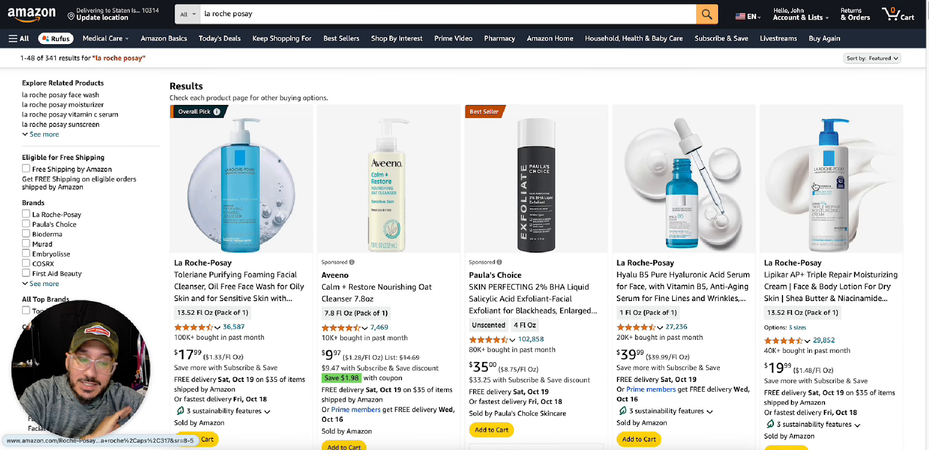
scroll(815, 183, down, 3)
scroll(814, 182, up, 2)
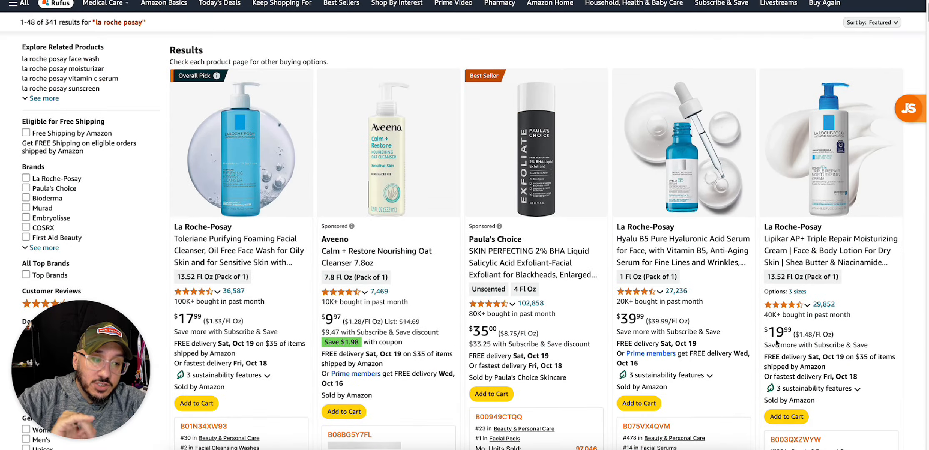
- Open the La Roche-Posay Lipikar AP+ moisturizing cream listing, examine its sales data and main image, and return to the results
click(822, 179)
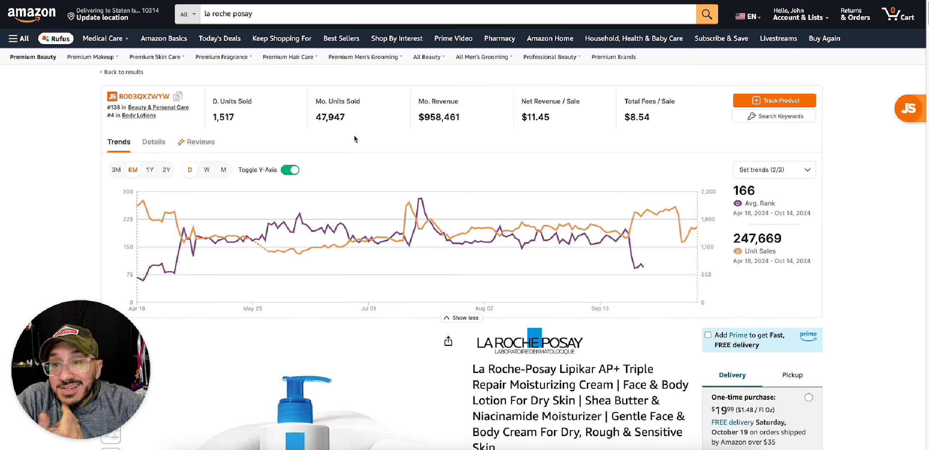
scroll(398, 307, down, 10)
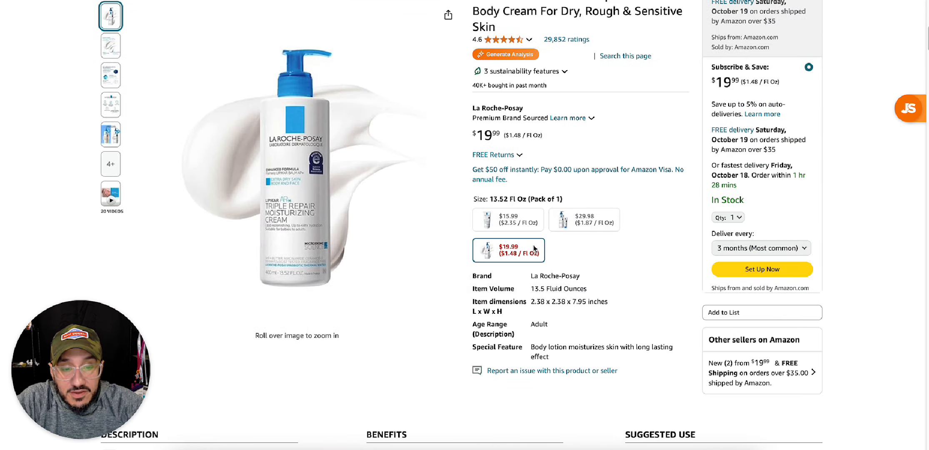
click(30, 1)
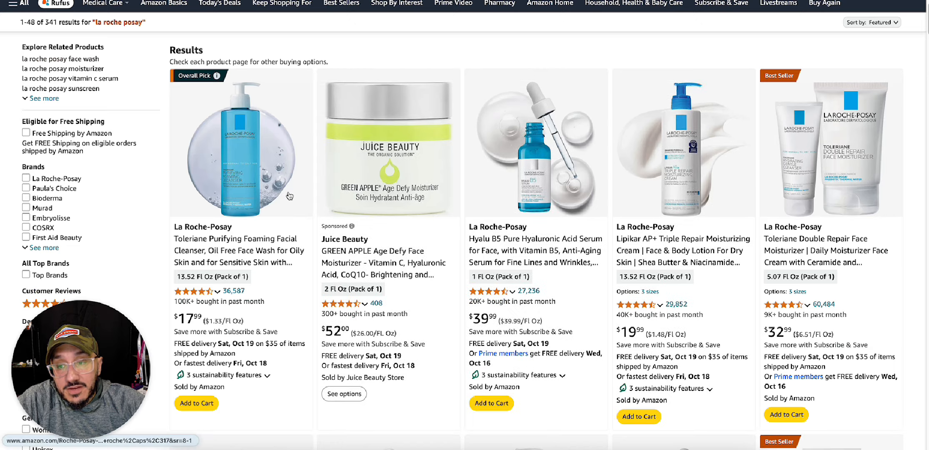
- Open the La Roche-Posay Toleriane Purifying Foaming Facial Cleanser listing and examine its sales data and main image
scroll(287, 196, up, 1)
click(260, 181)
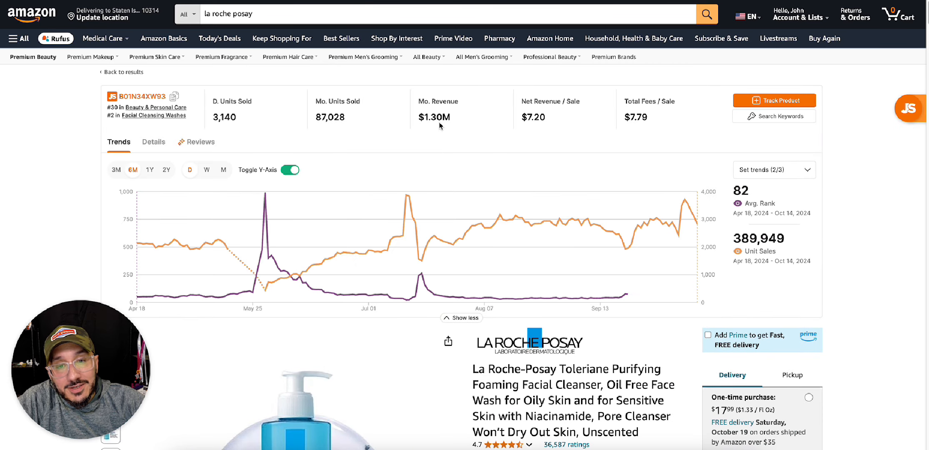
scroll(439, 122, down, 6)
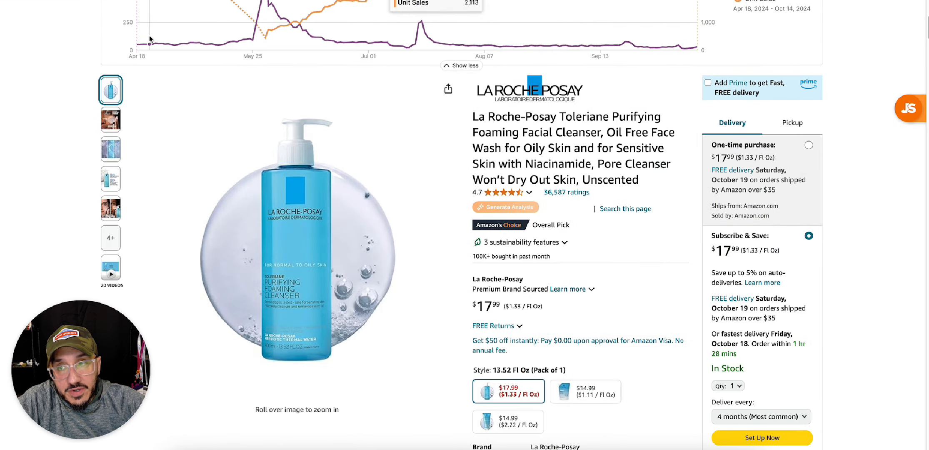
- Switch back to Canva and delete the wavy cream smear from behind the tube
key(super+Tab)
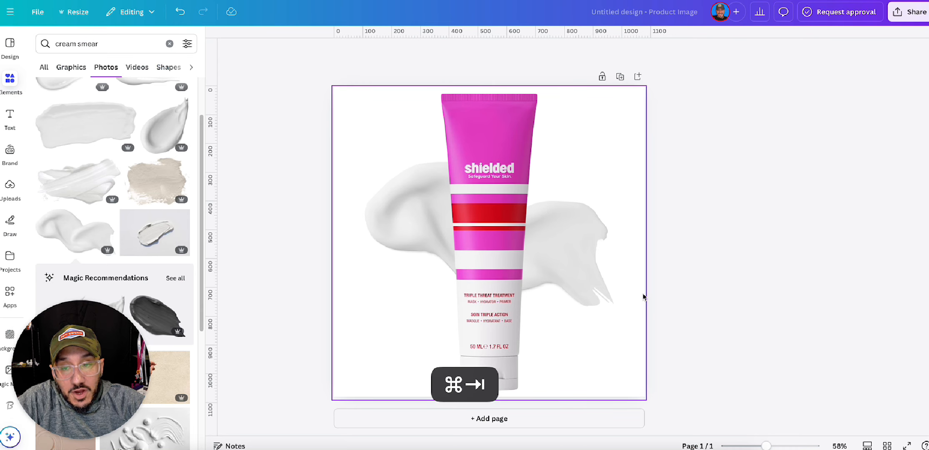
click(559, 254)
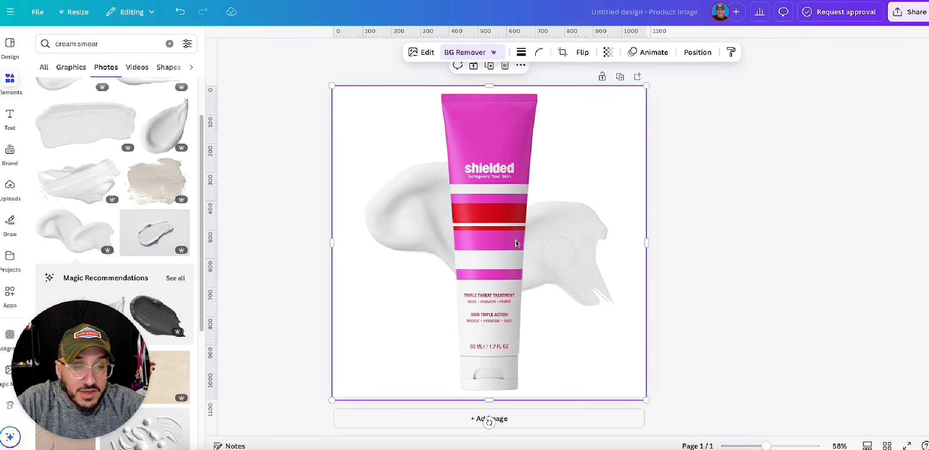
click(694, 52)
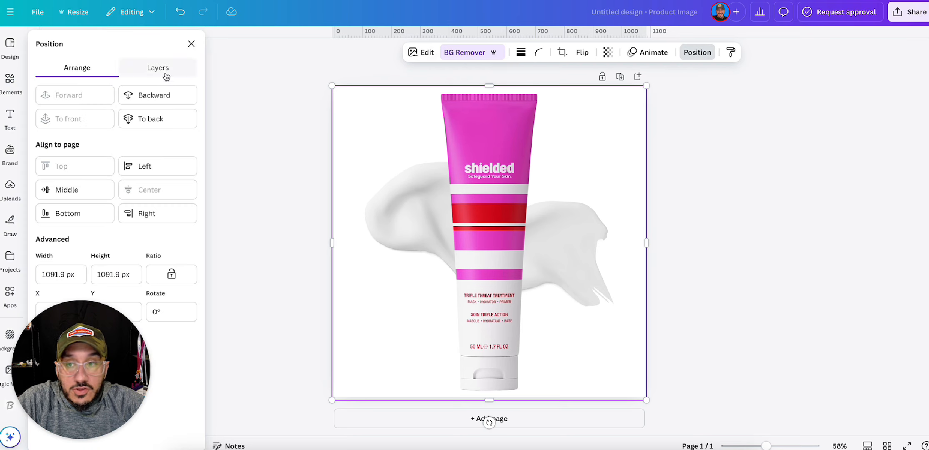
click(160, 96)
click(478, 228)
click(508, 141)
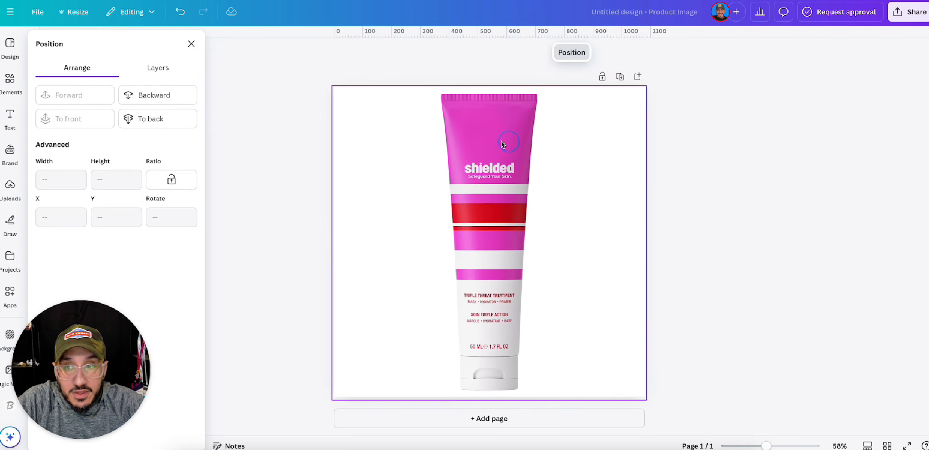
click(192, 44)
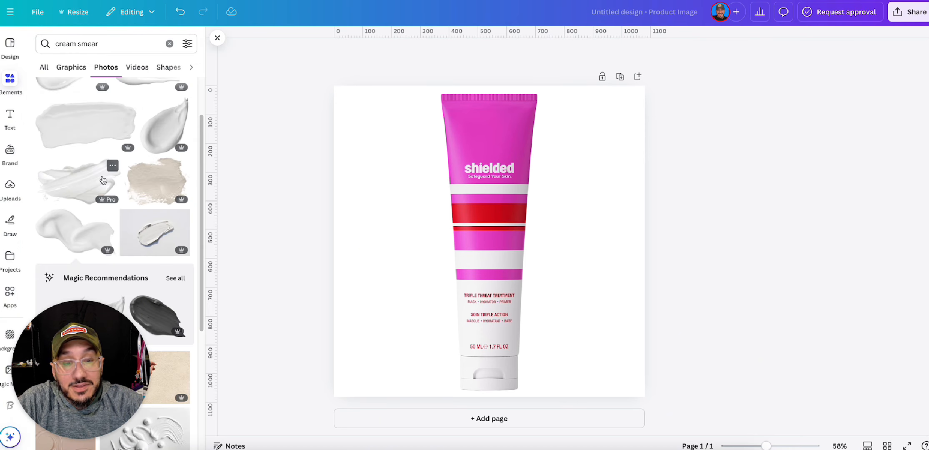
- Duplicate the page with the plain tube twice to make three pages
click(620, 76)
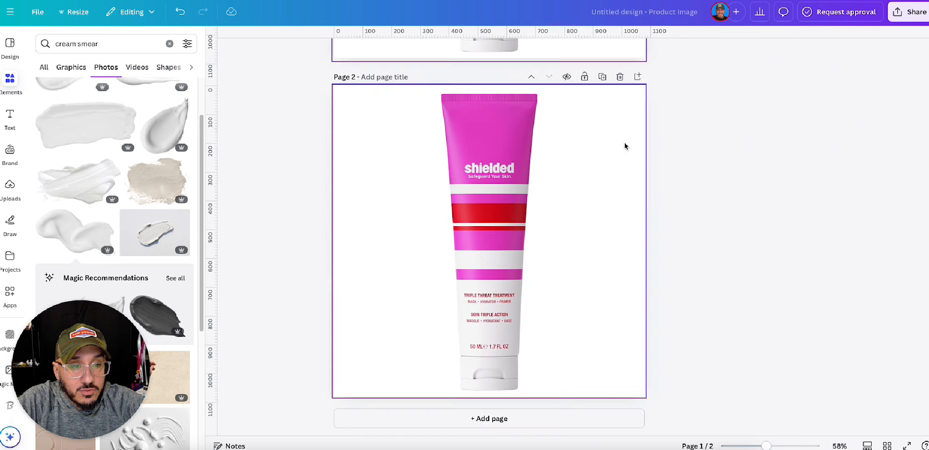
click(602, 76)
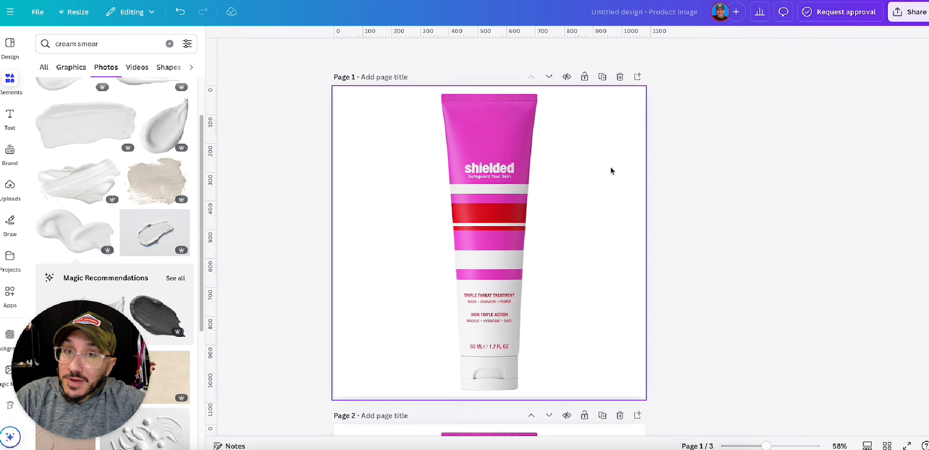
- Add the streaky white cream smear with ragged edges to page 1 and send it behind the tube
scroll(96, 187, up, 2)
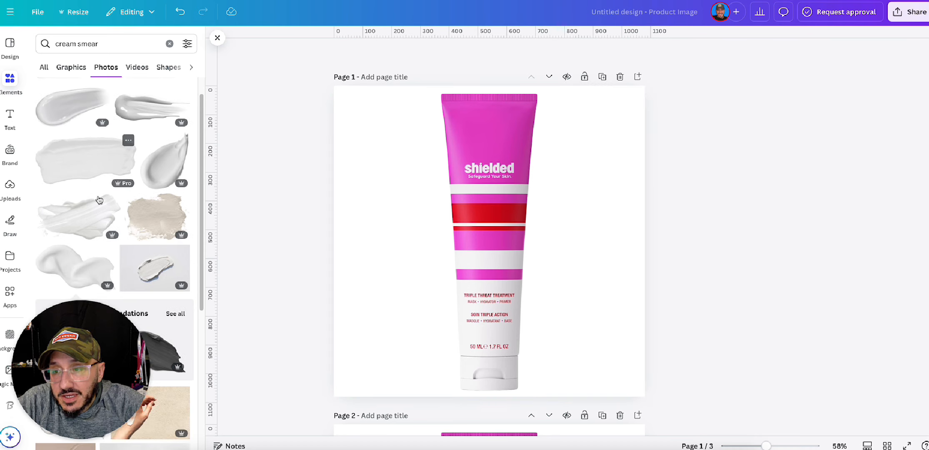
click(92, 210)
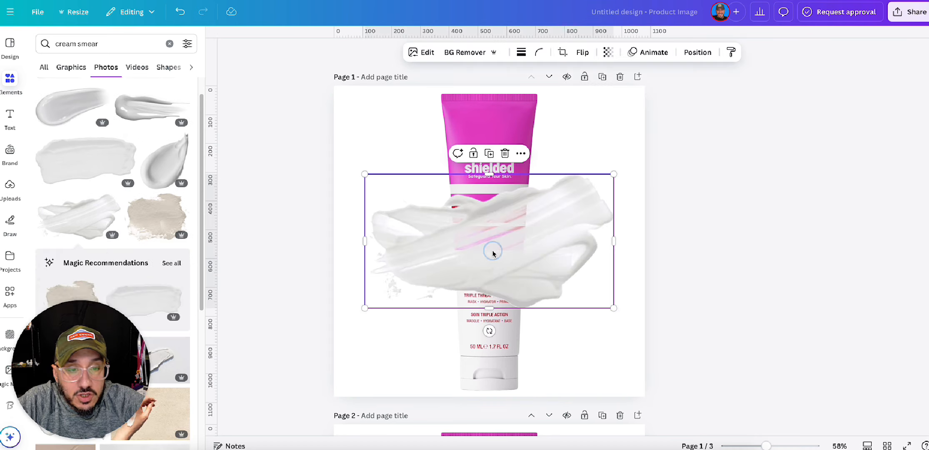
drag(492, 251, 493, 250)
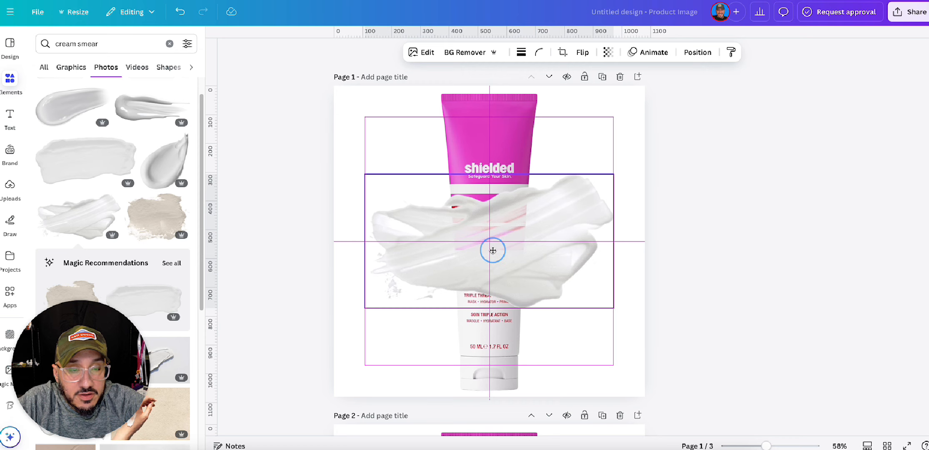
click(697, 52)
click(139, 93)
- Add the teardrop-shaped cream smear with a pointed tip to page 2 and send it behind the tube
scroll(333, 210, down, 7)
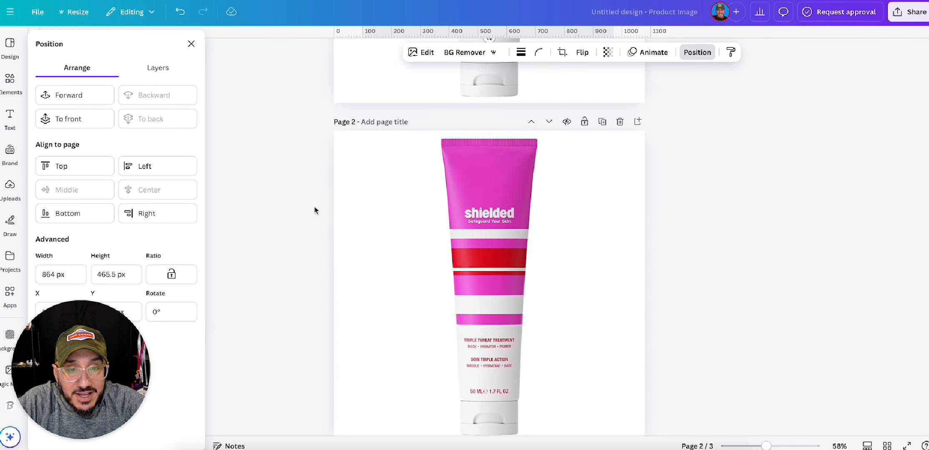
click(410, 228)
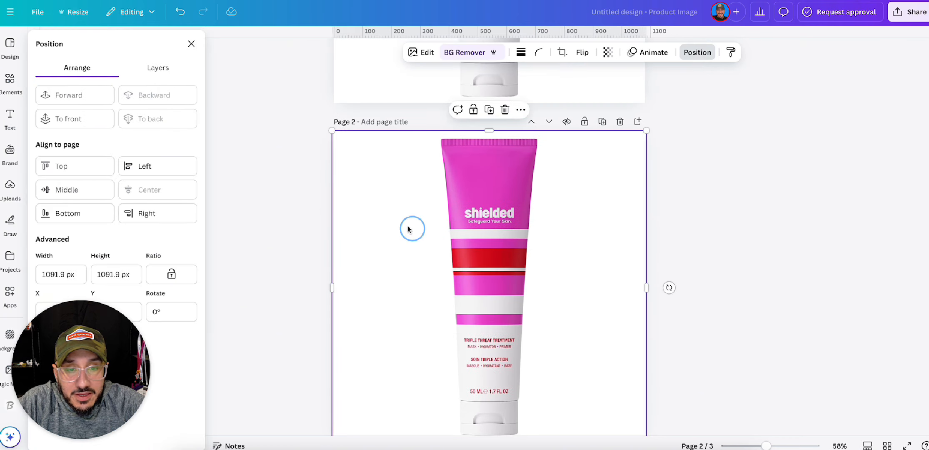
click(191, 43)
click(163, 165)
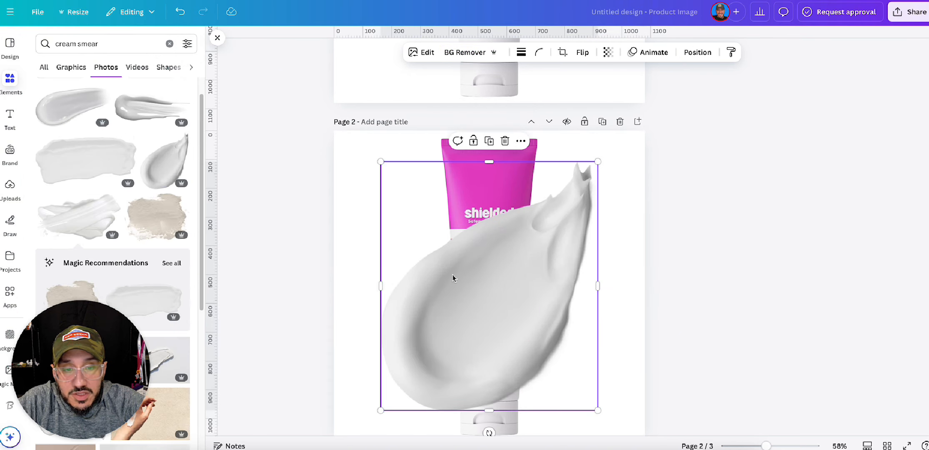
click(697, 53)
click(156, 99)
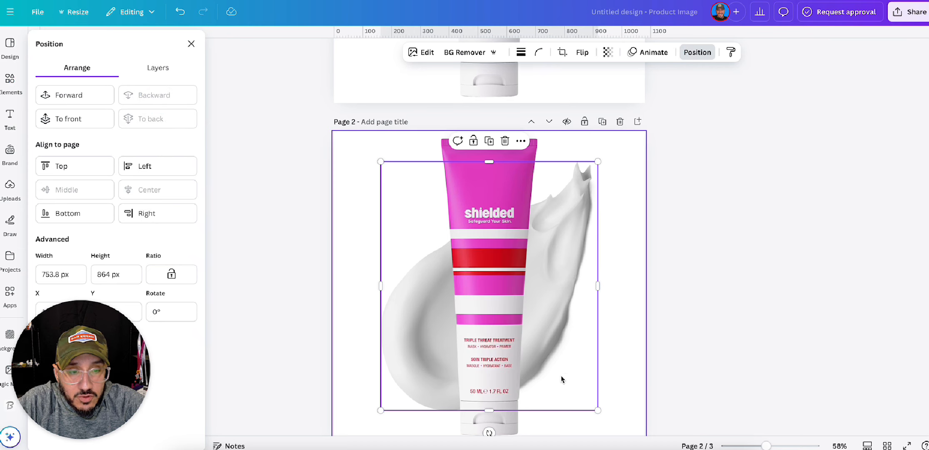
- Shrink the teardrop smear on page 2 to about 521 by 597 px and center it behind the tube
drag(597, 410, 527, 332)
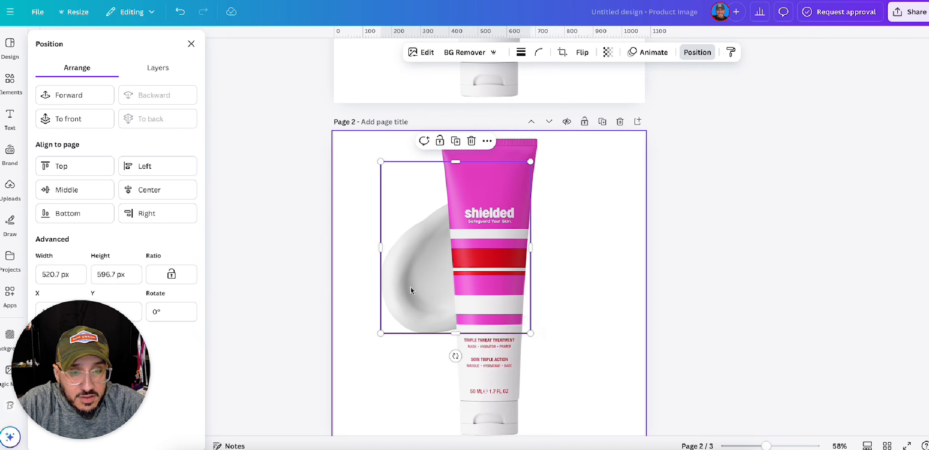
mouse_move(410, 286)
mouse_down()
mouse_move(440, 316)
mouse_move(436, 307)
mouse_move(445, 309)
mouse_up()
scroll(616, 228, down, 10)
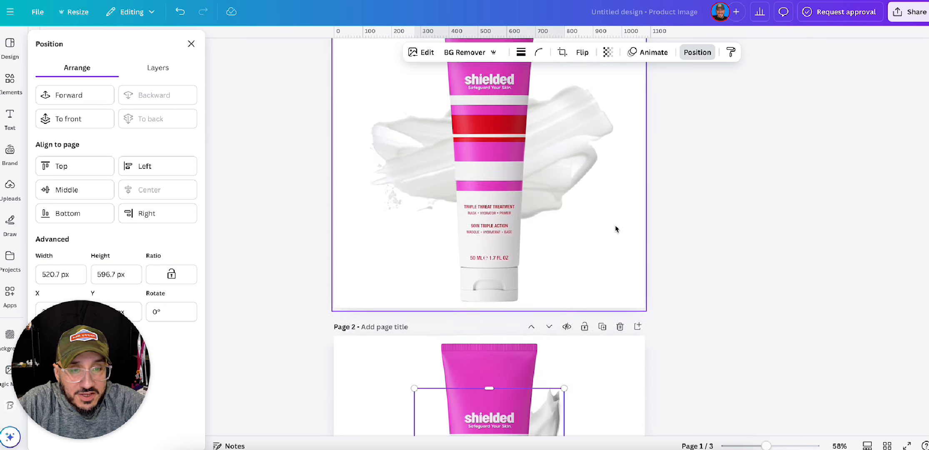
- Browse the cream smear photo results for a different smear to use on page 3
click(575, 264)
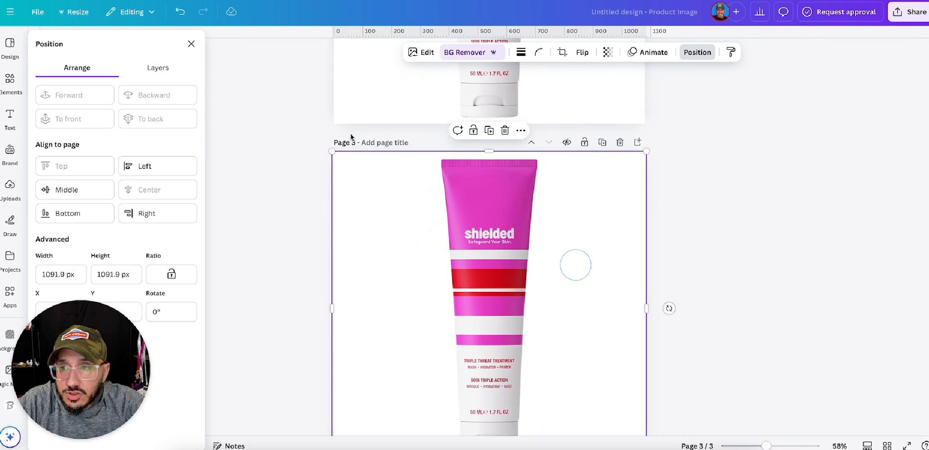
click(190, 44)
scroll(133, 179, down, 5)
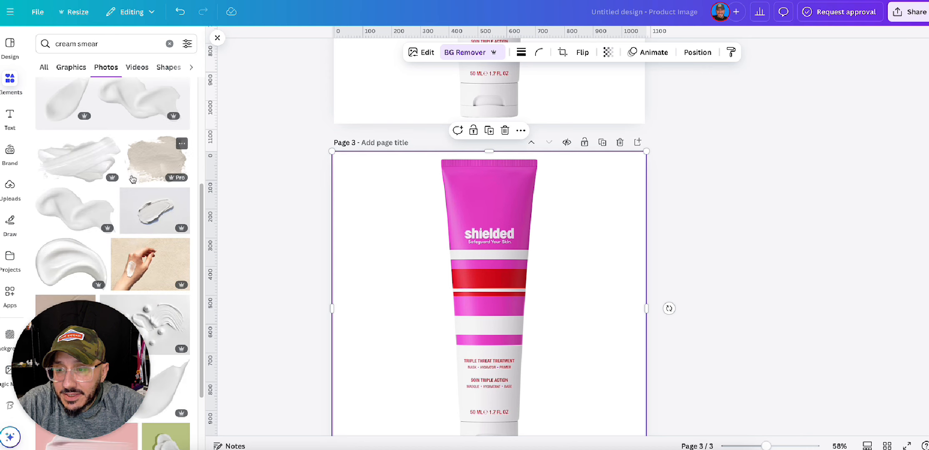
scroll(399, 210, up, 8)
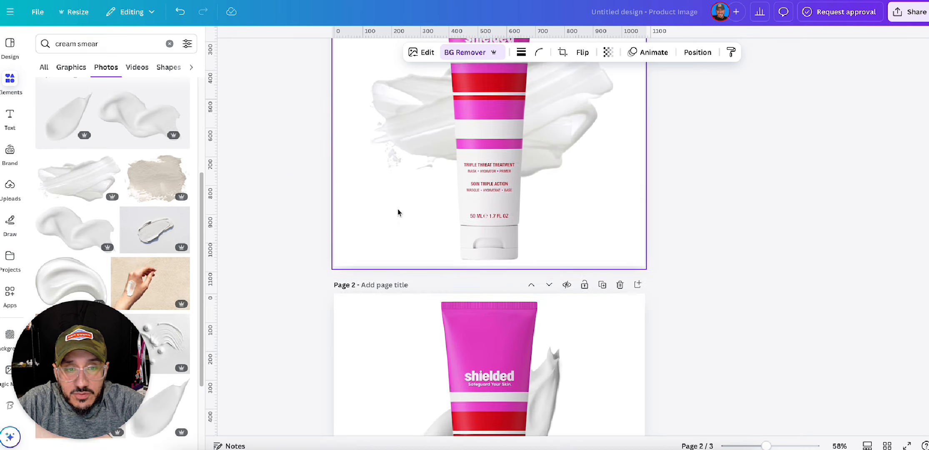
scroll(398, 213, down, 3)
scroll(138, 196, down, 8)
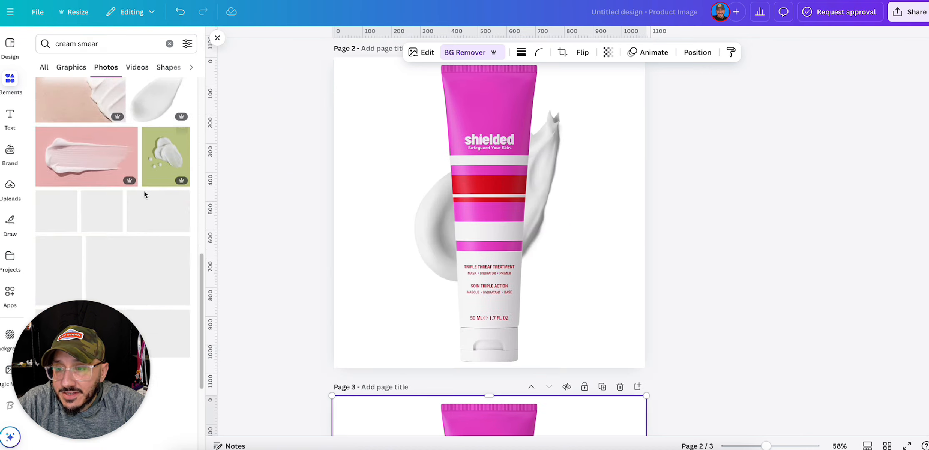
scroll(145, 195, down, 5)
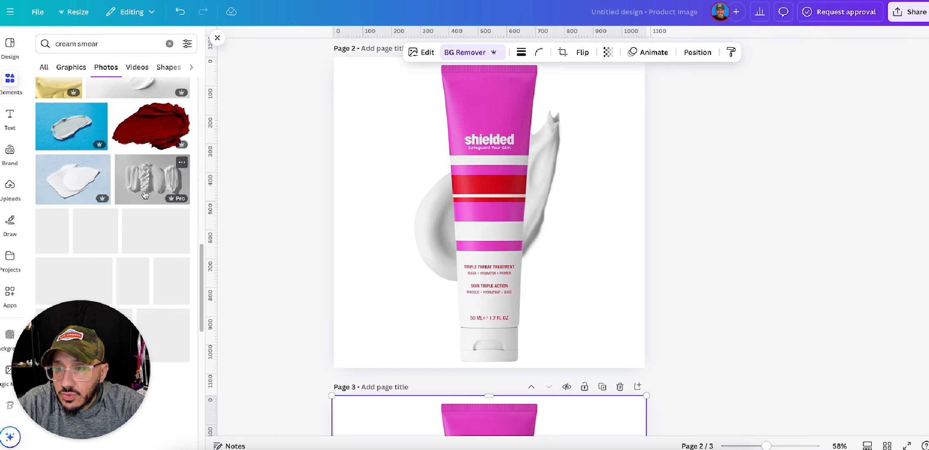
scroll(144, 195, up, 10)
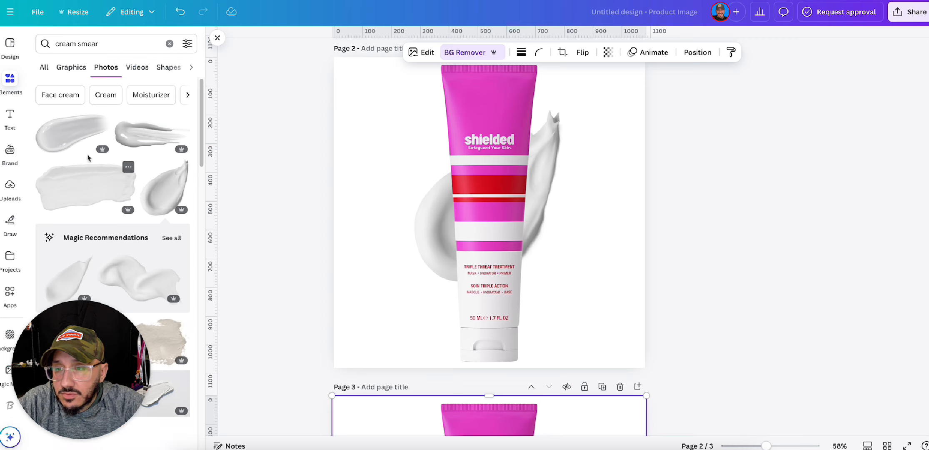
- Add the wide, flat white cream smear, move it onto page 3 and send it behind the tube
click(95, 185)
scroll(514, 220, down, 4)
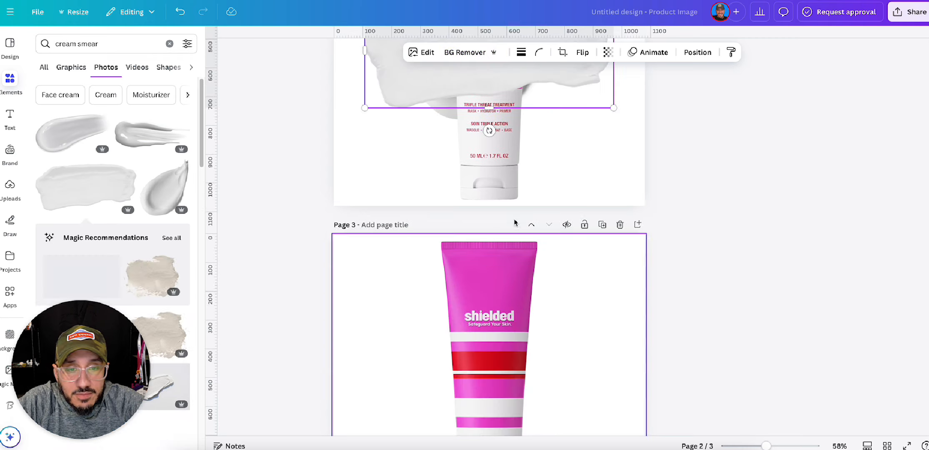
mouse_move(510, 87)
mouse_down()
mouse_move(512, 311)
mouse_move(515, 220)
mouse_move(515, 268)
mouse_up()
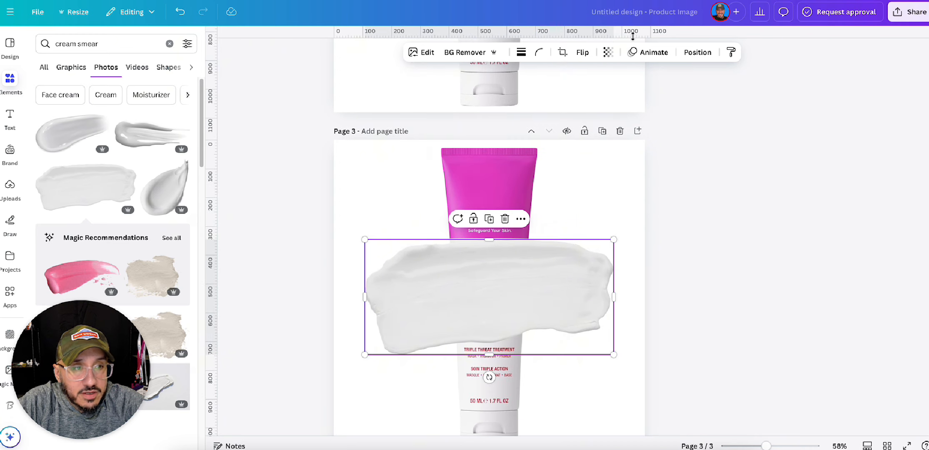
click(698, 53)
click(168, 96)
click(307, 145)
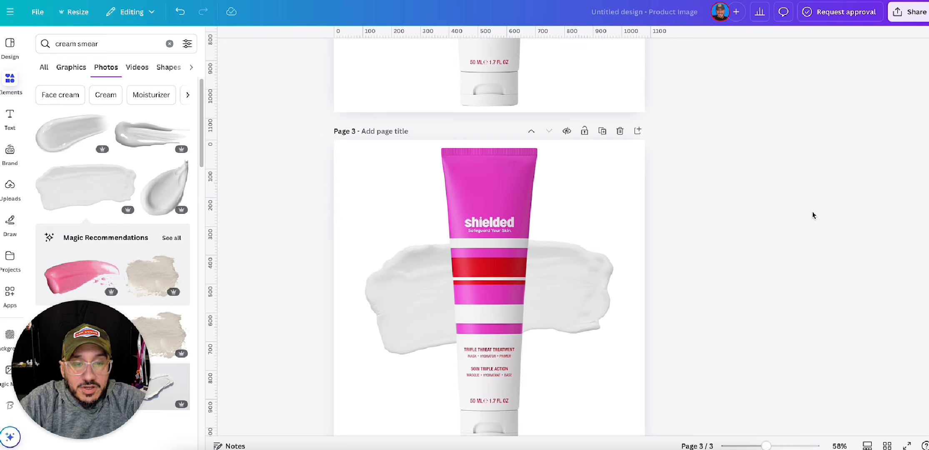
- Select the cream smear layer behind the tube on page 1 and open its image adjustments
scroll(703, 199, up, 5)
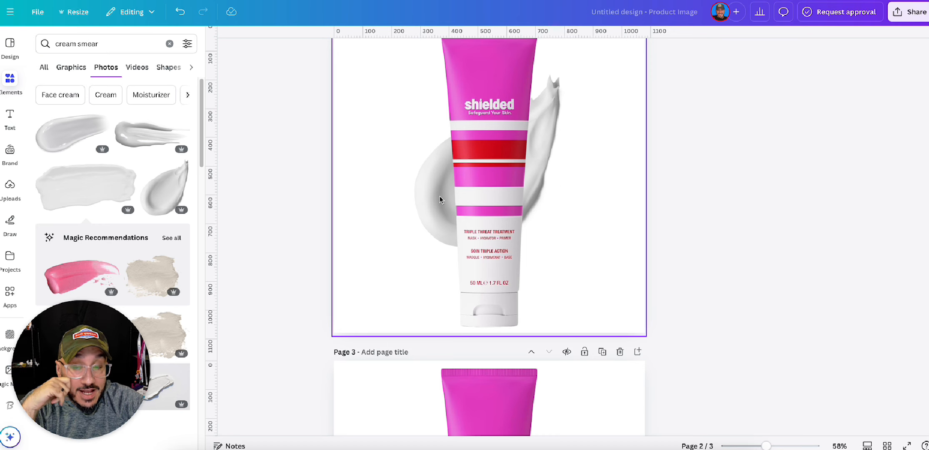
scroll(440, 198, up, 8)
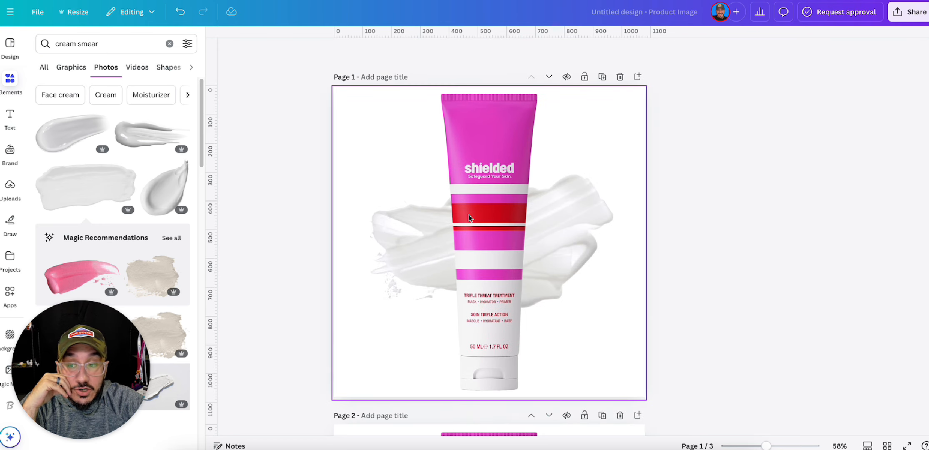
click(586, 232)
click(714, 53)
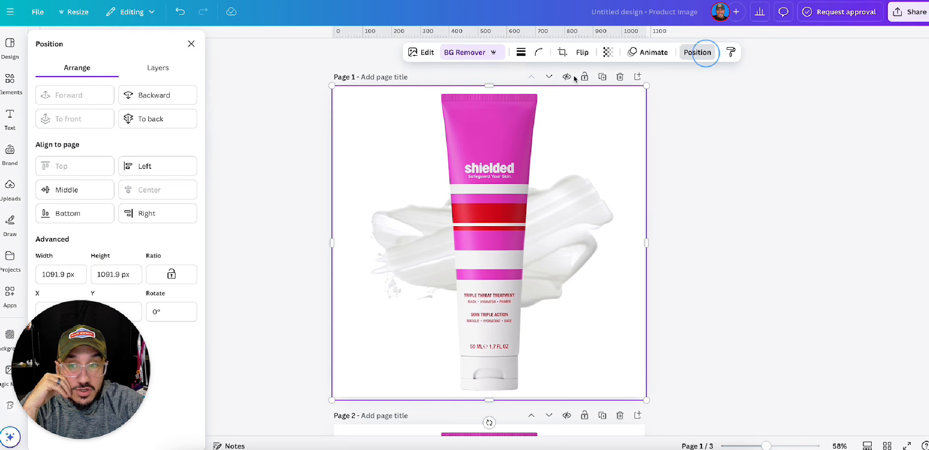
click(155, 68)
click(139, 162)
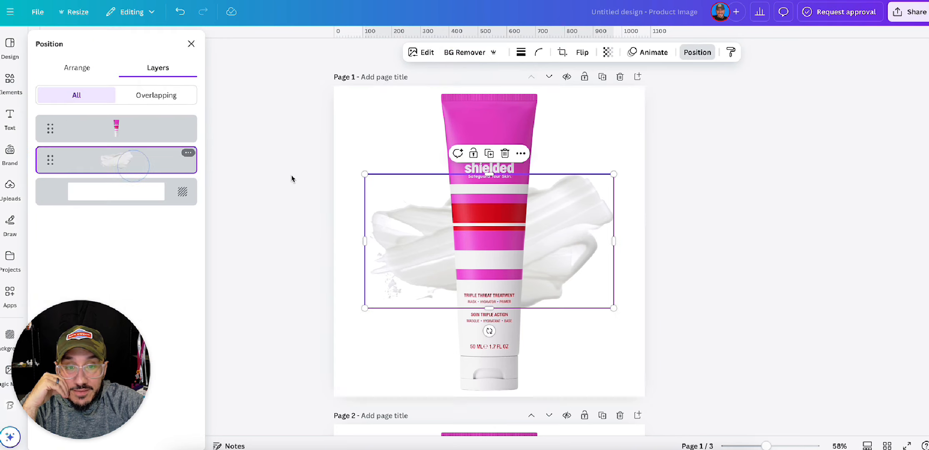
click(417, 56)
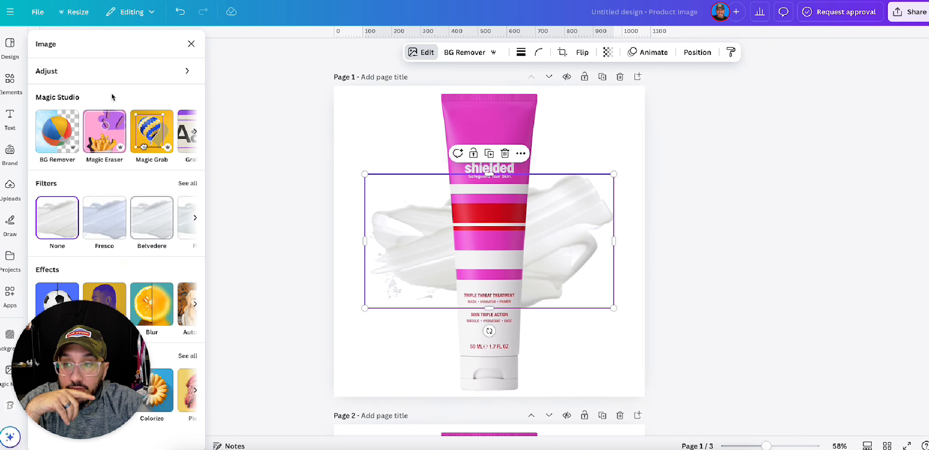
click(104, 69)
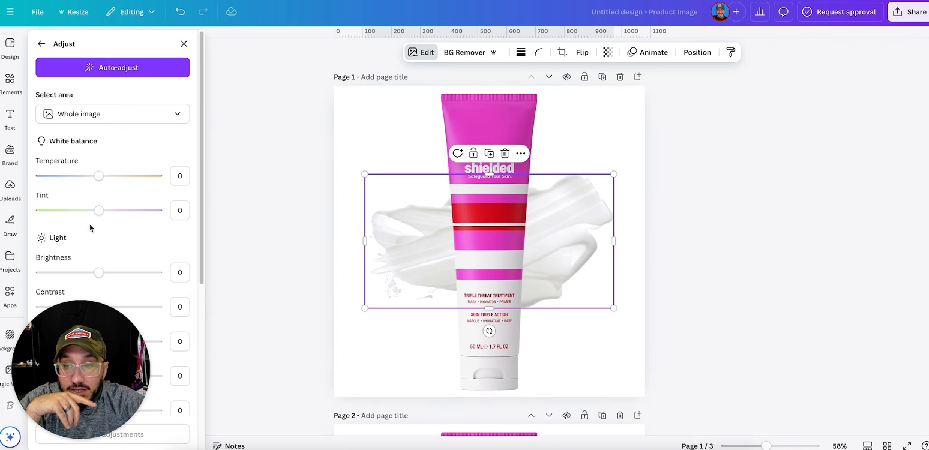
- Try a cooler temperature of -13 on the page 1 cream smear and bring the temperature back to about 1
scroll(121, 297, down, 6)
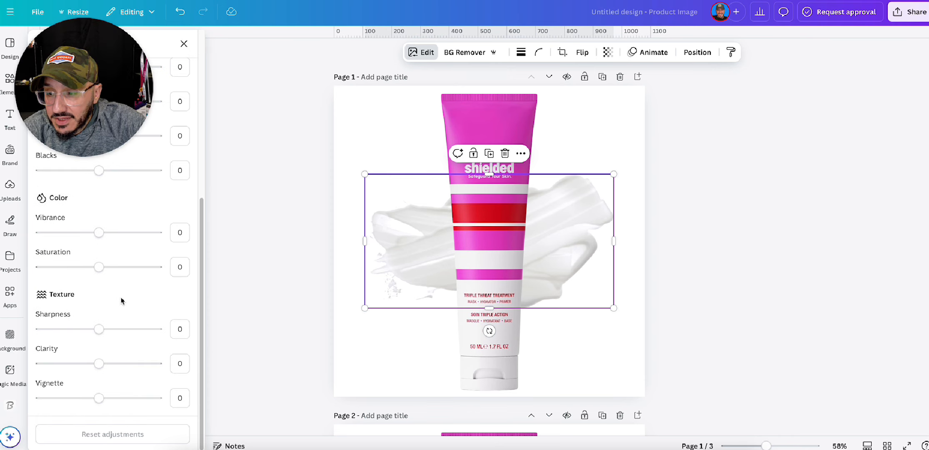
scroll(120, 297, up, 6)
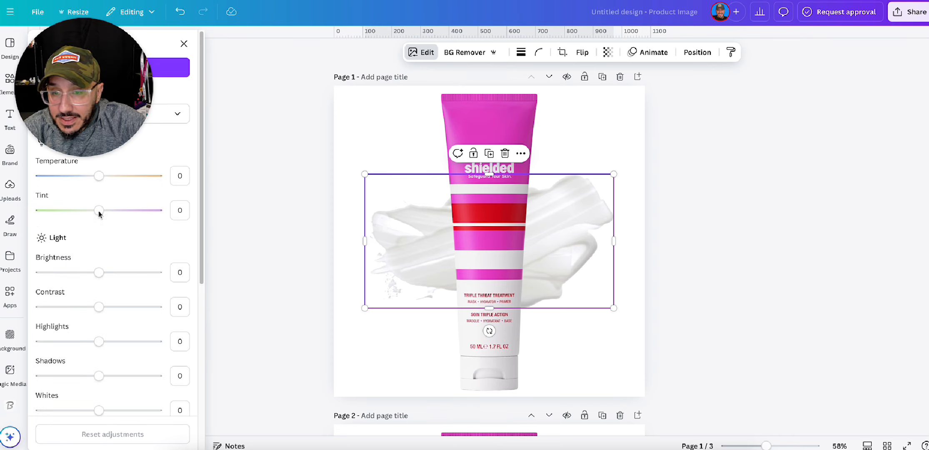
mouse_move(98, 211)
mouse_down()
mouse_move(119, 215)
mouse_move(89, 213)
mouse_move(146, 218)
mouse_move(99, 217)
mouse_up()
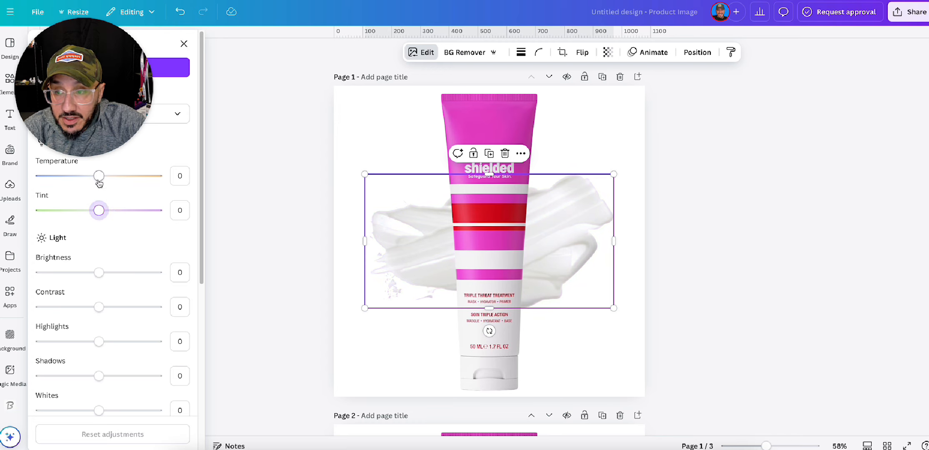
mouse_move(100, 183)
mouse_down()
mouse_move(82, 183)
mouse_move(91, 182)
mouse_up()
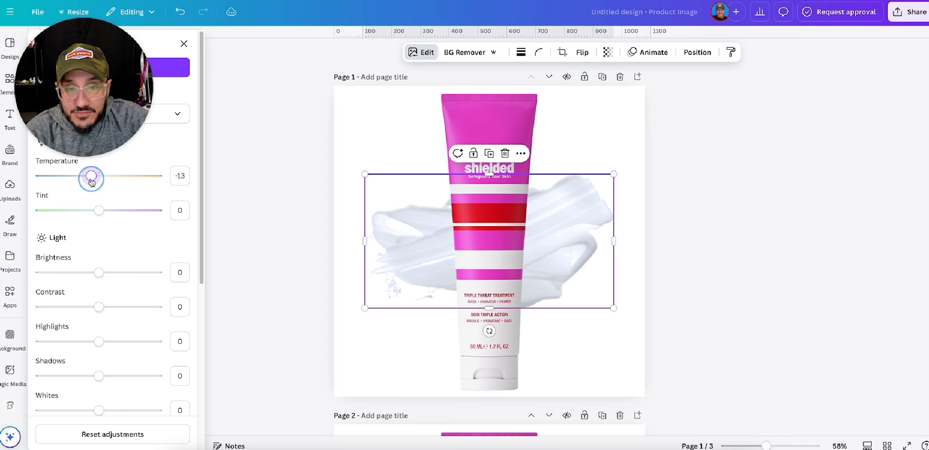
mouse_move(91, 183)
mouse_down()
mouse_move(104, 185)
mouse_move(79, 183)
mouse_move(161, 178)
mouse_move(103, 181)
mouse_up()
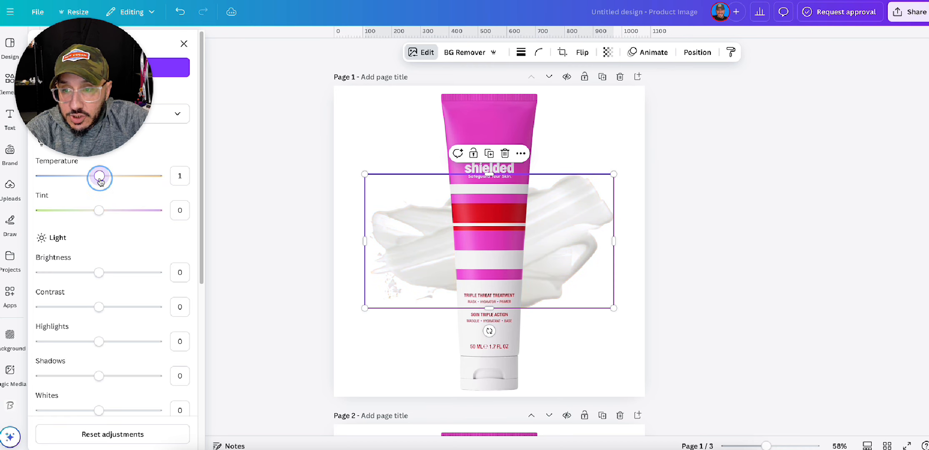
click(259, 151)
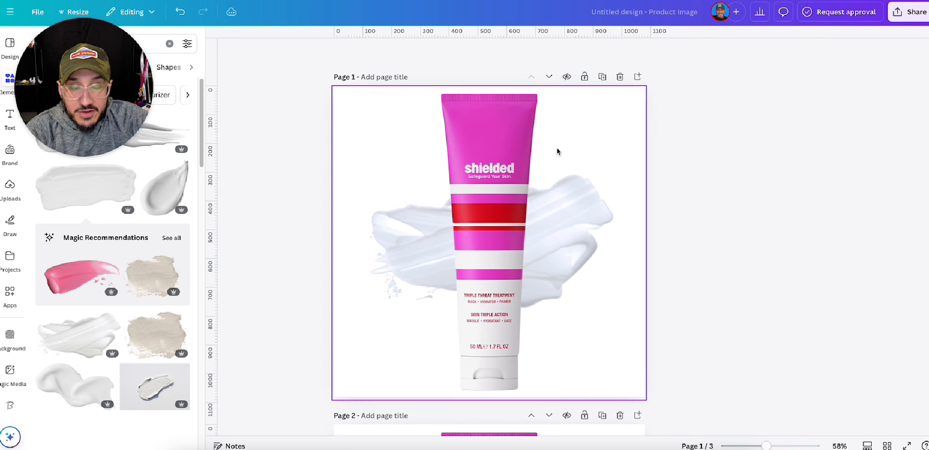
- Compare the tube and cream smear compositions across pages 1, 2 and 3
scroll(558, 206, down, 15)
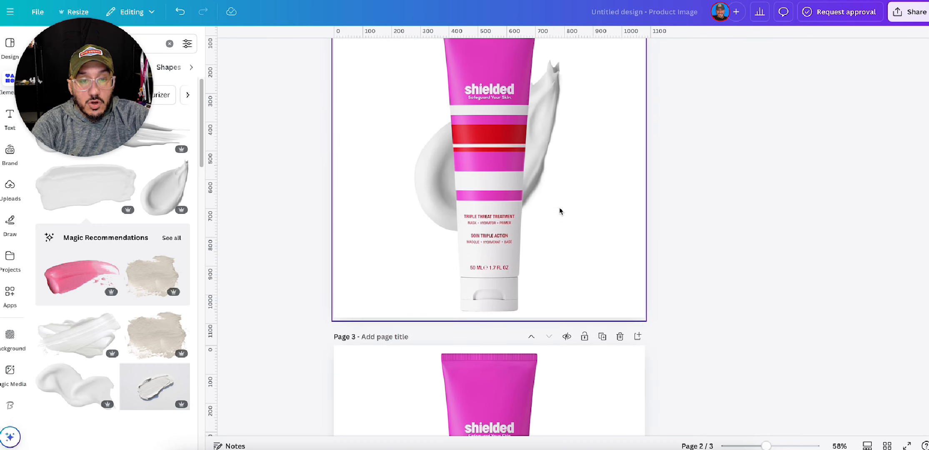
scroll(508, 238, up, 15)
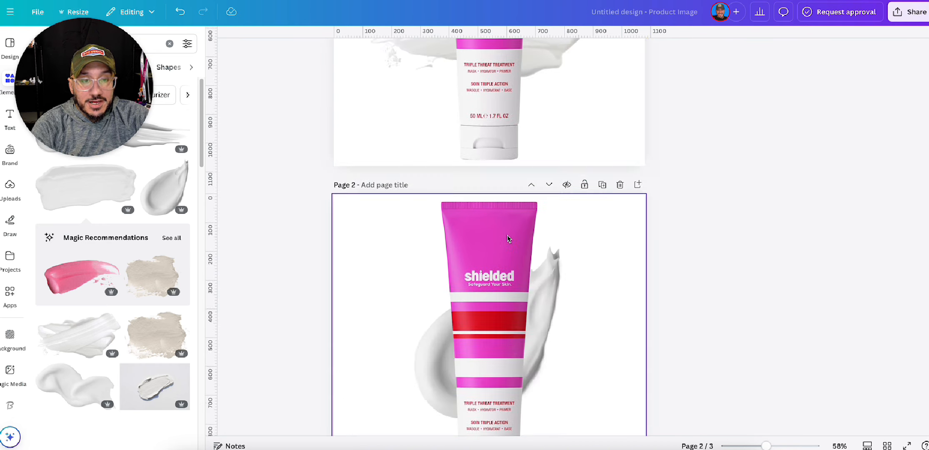
scroll(508, 238, down, 10)
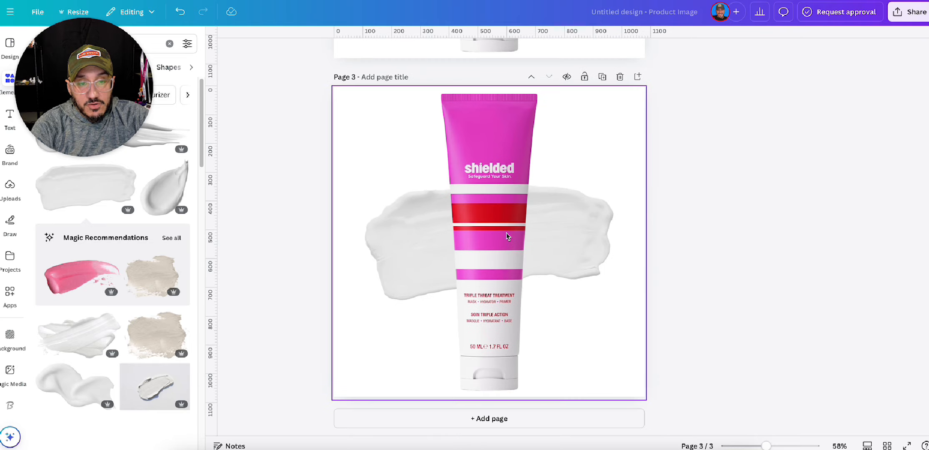
scroll(543, 226, up, 12)
scroll(511, 210, down, 15)
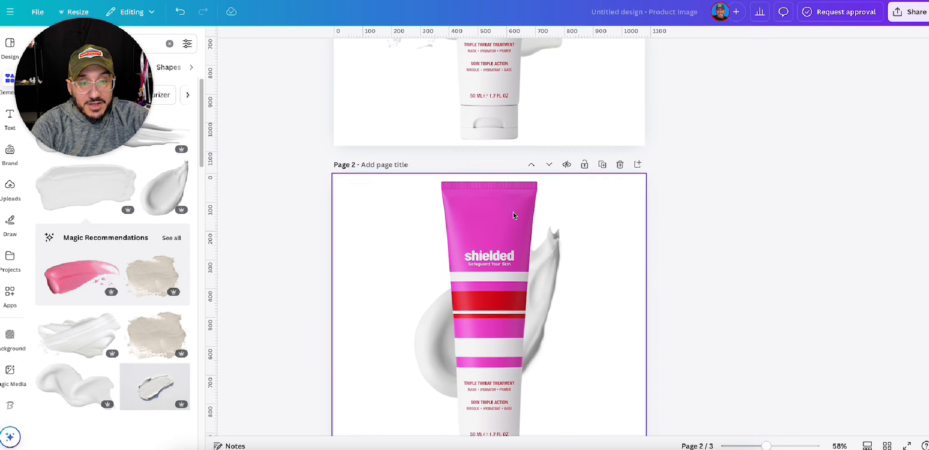
scroll(511, 240, up, 15)
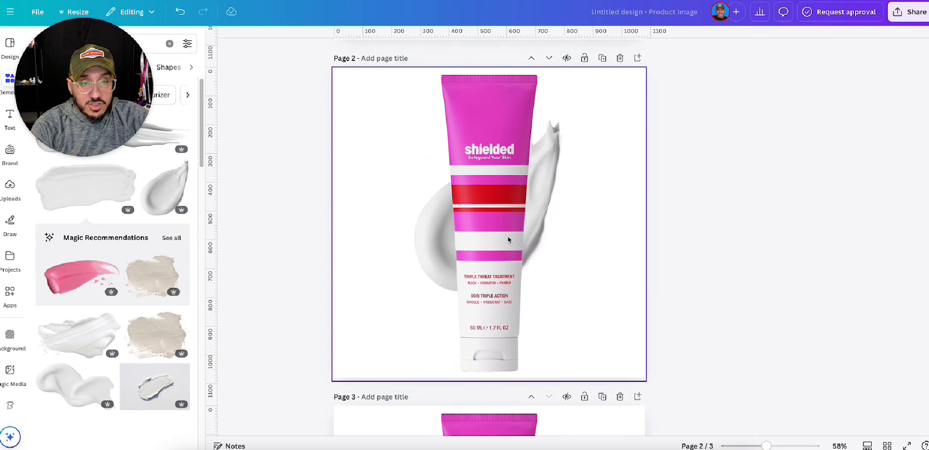